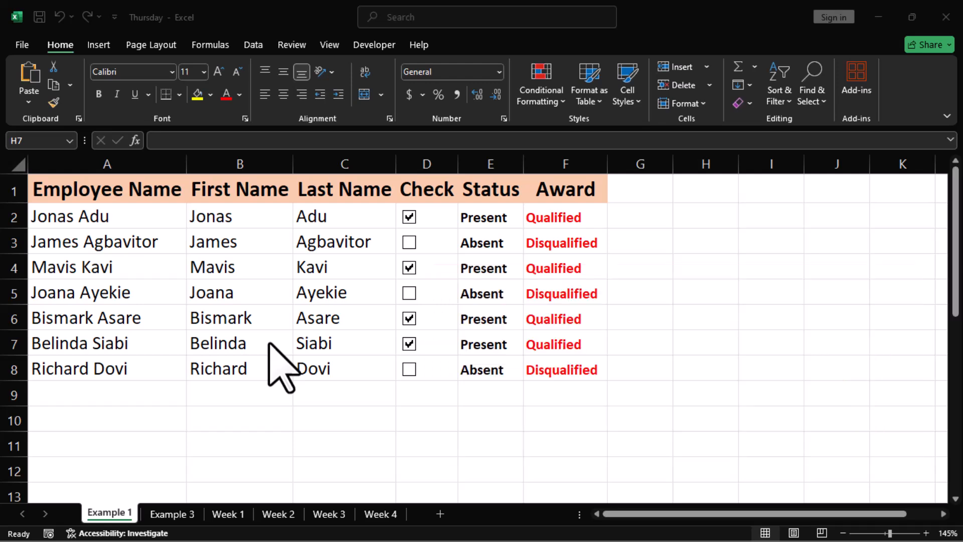
pyautogui.click(229, 514)
pyautogui.click(173, 516)
pyautogui.click(121, 516)
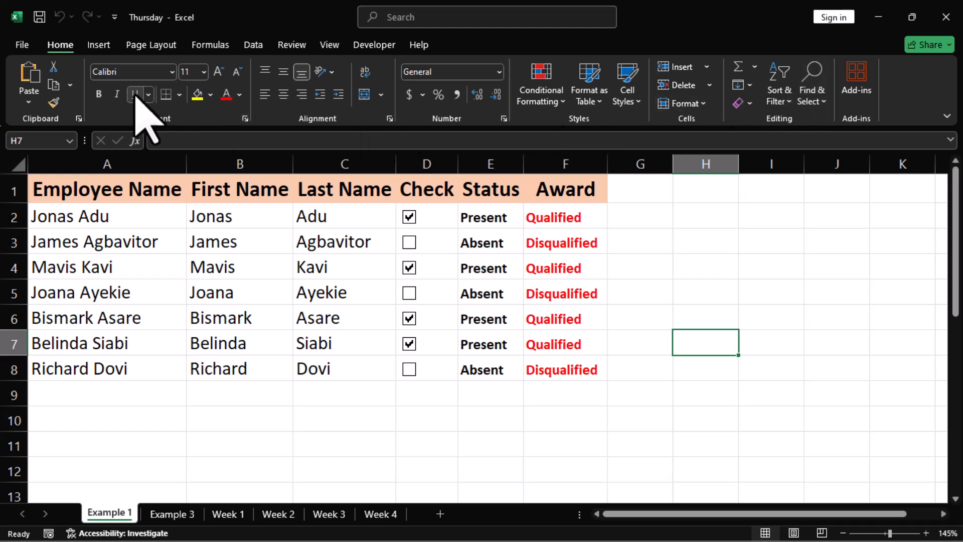
pyautogui.click(102, 47)
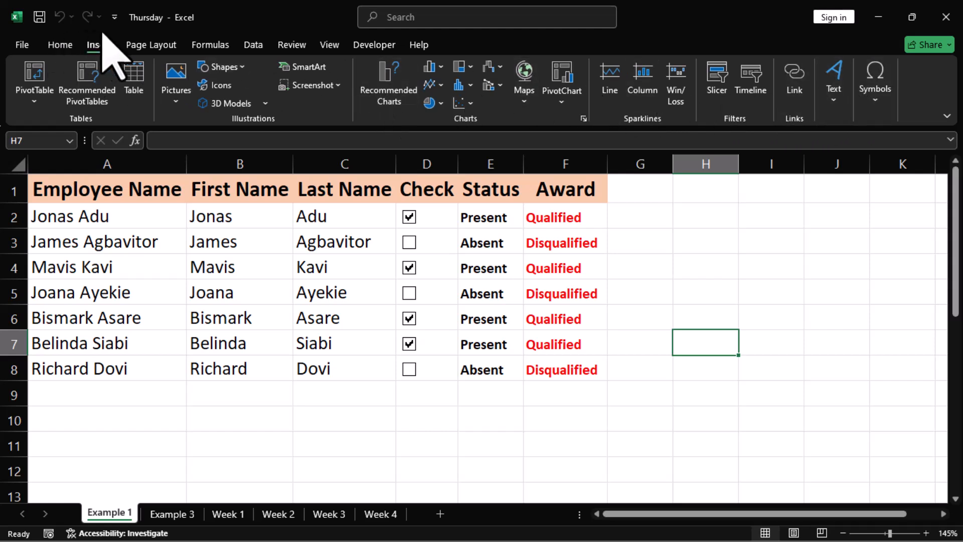
pyautogui.click(145, 47)
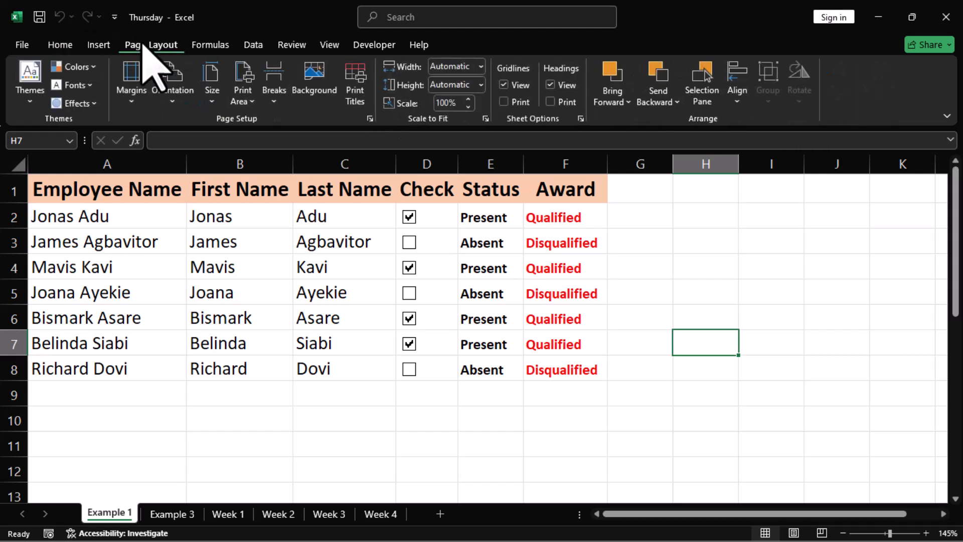
pyautogui.click(220, 45)
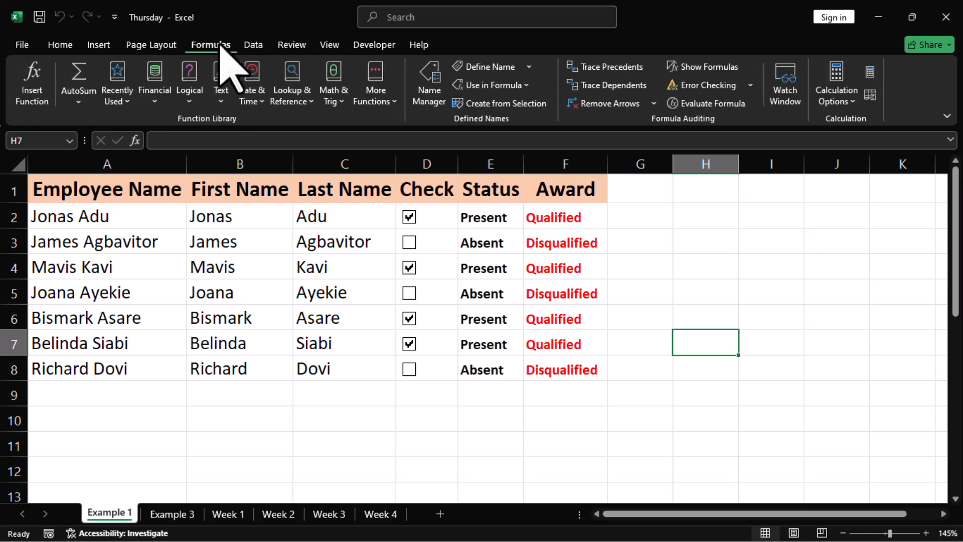
pyautogui.click(253, 45)
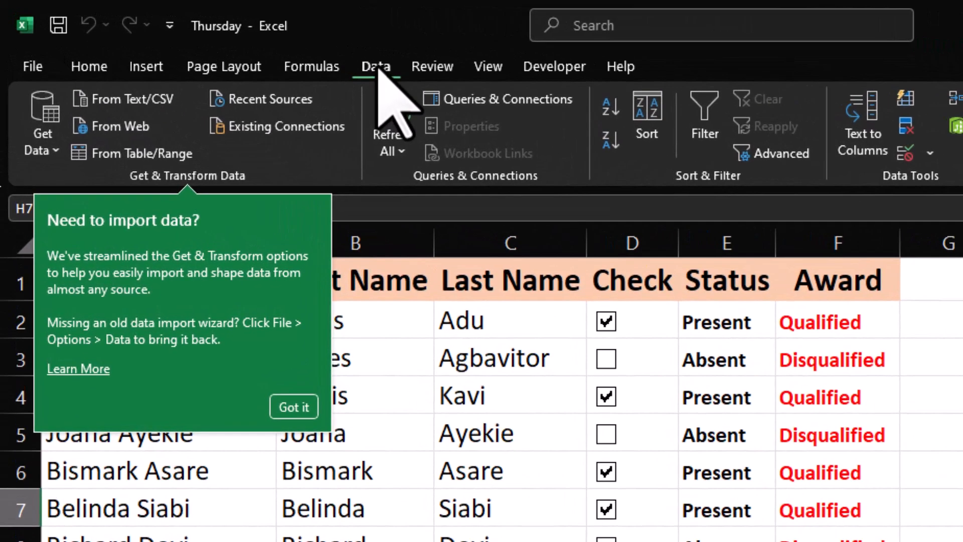
# Step: View the Customize Ribbon page of the Excel options and close it without making changes
pyautogui.rightClick(256, 47)
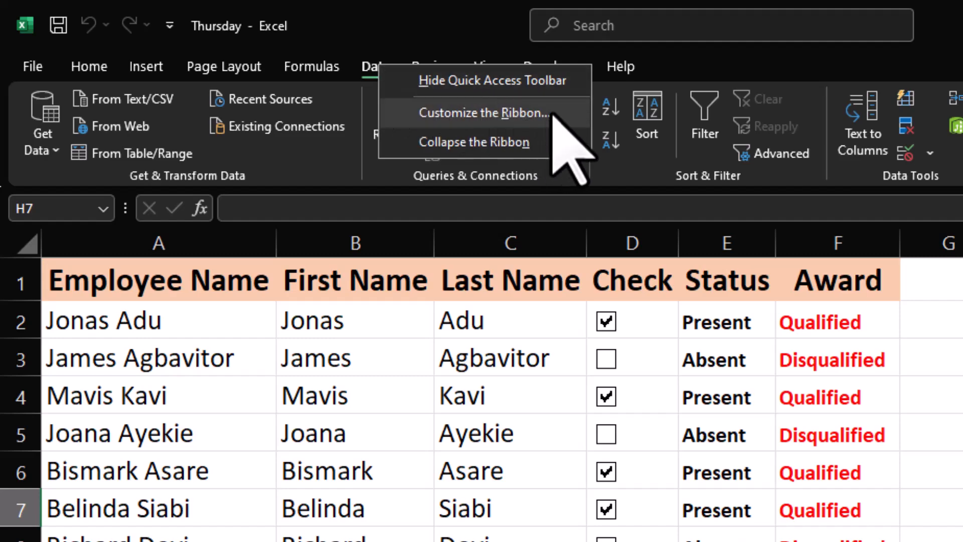
pyautogui.press('Escape')
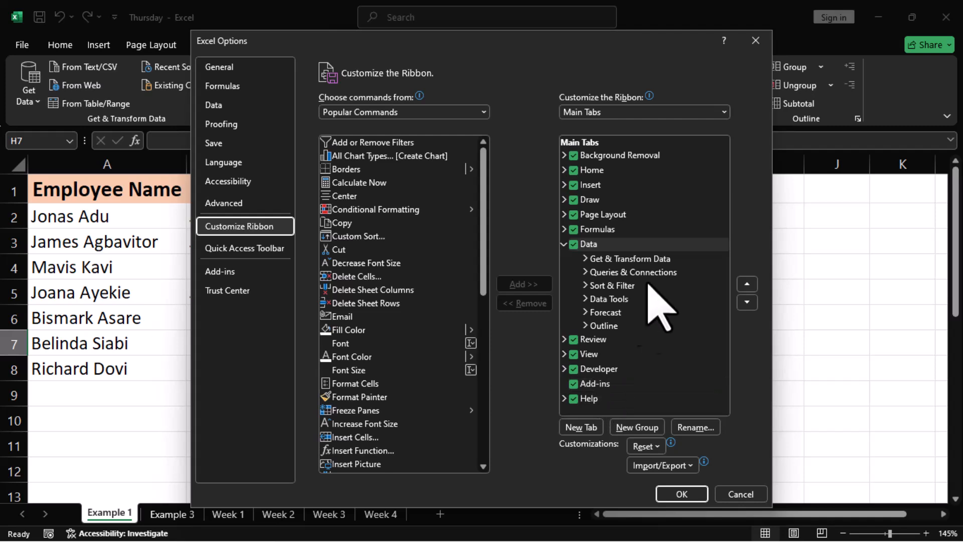
pyautogui.click(755, 40)
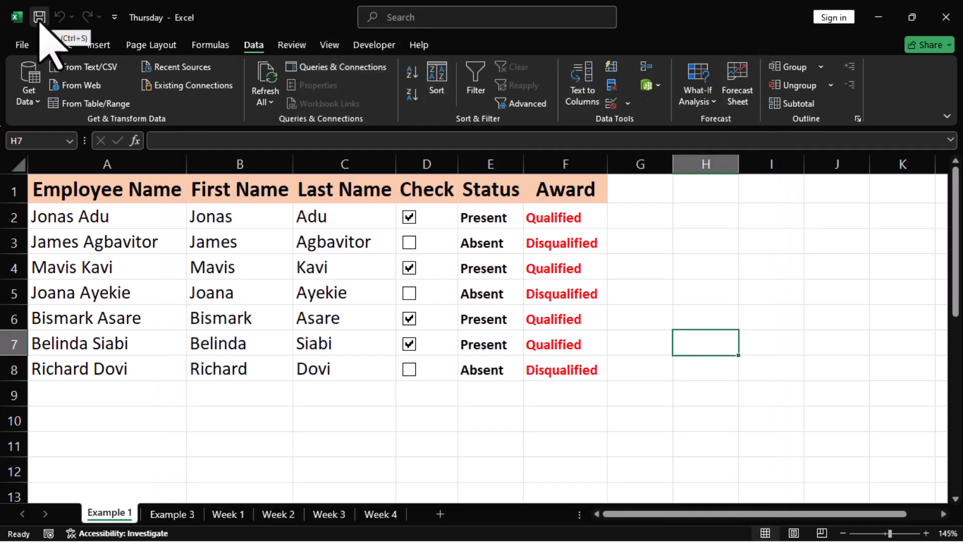
# Step: View the Quick Access Toolbar and Customize Ribbon option pages and close the options without making changes
pyautogui.click(115, 18)
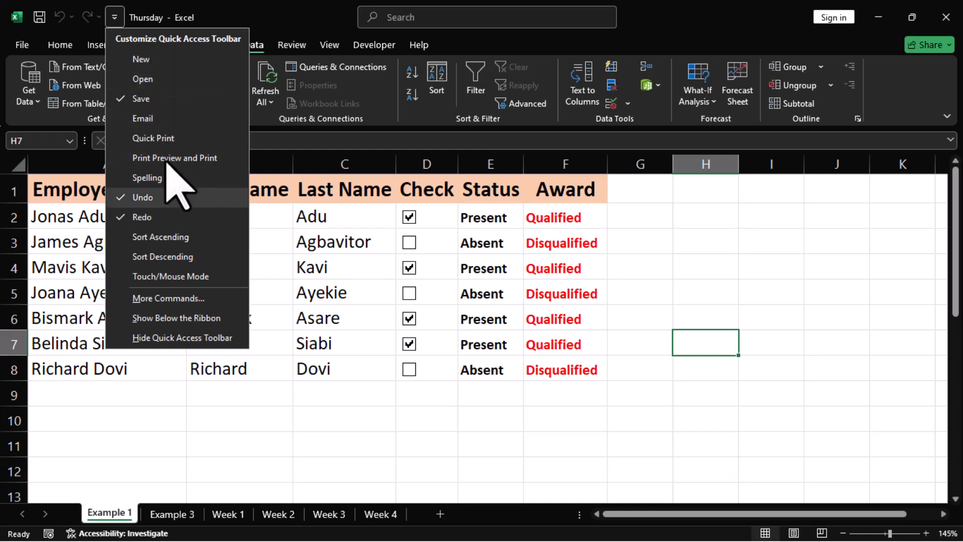
pyautogui.click(184, 299)
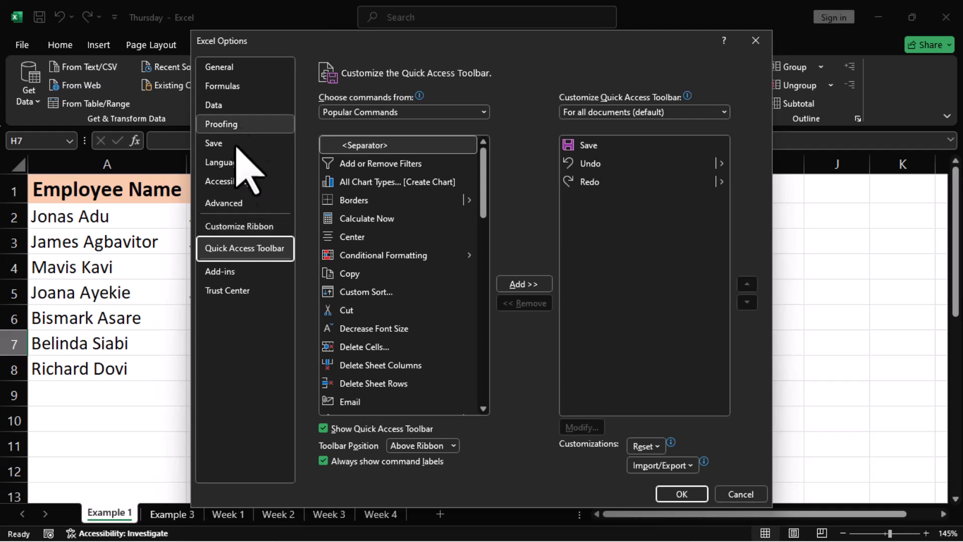
pyautogui.click(234, 224)
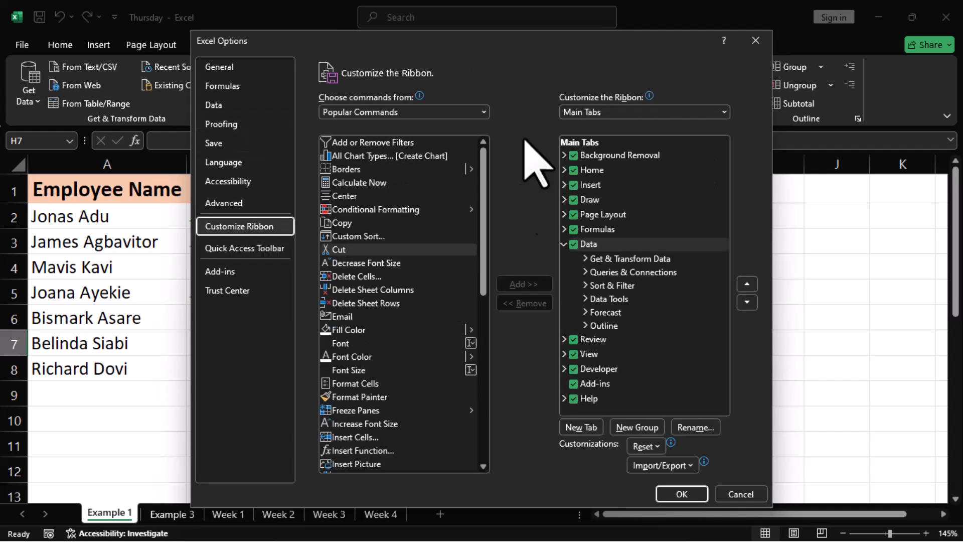
pyautogui.click(756, 40)
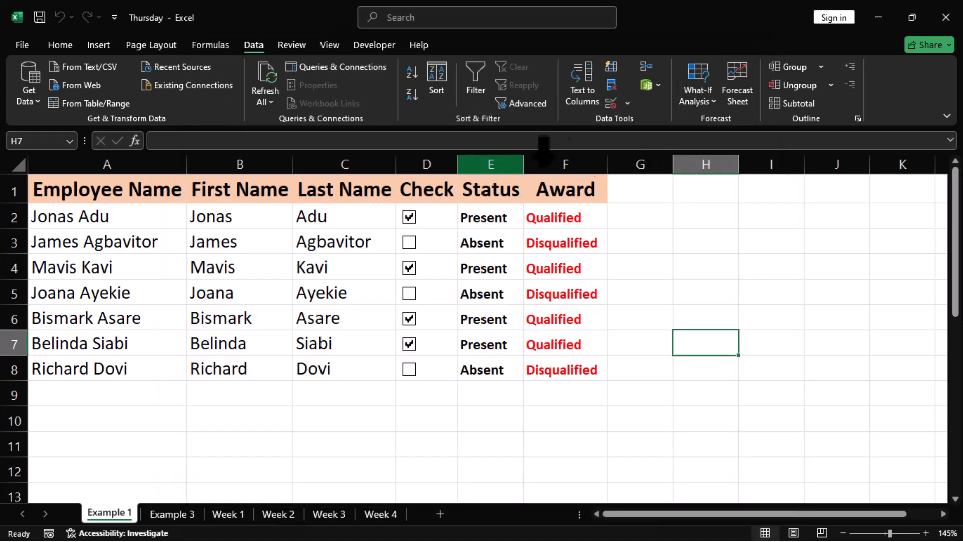
# Step: In the Customize Ribbon options, add a new custom tab after Data and name it BTC Channel
pyautogui.click(22, 44)
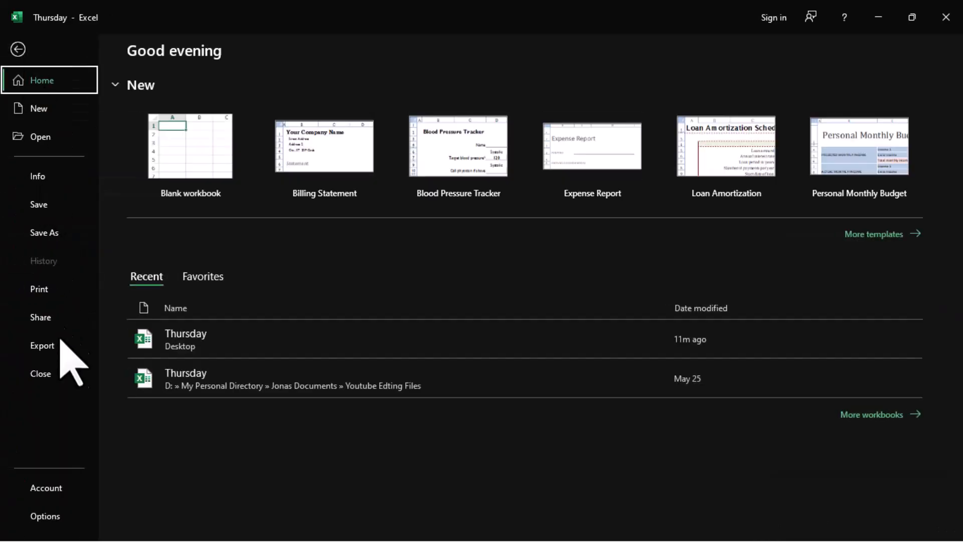
pyautogui.click(40, 515)
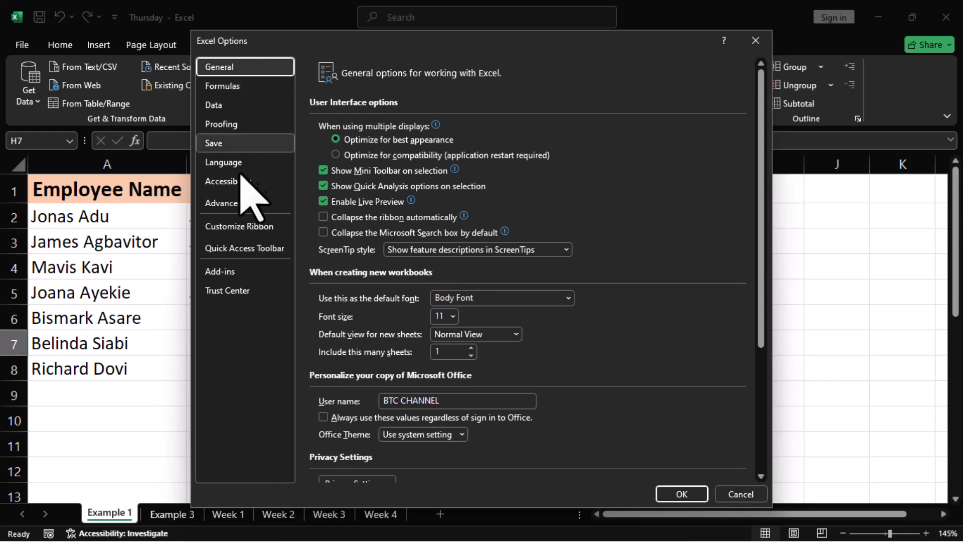
pyautogui.click(232, 228)
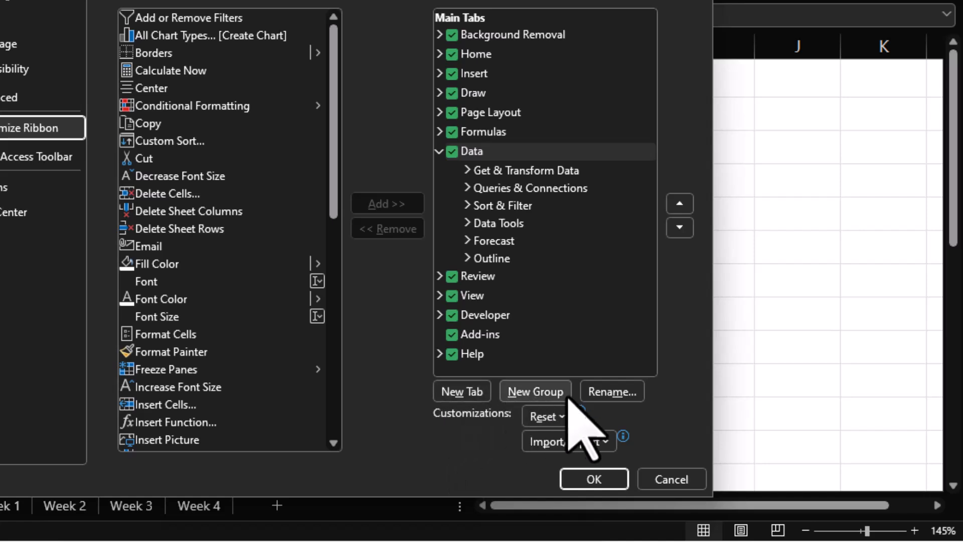
pyautogui.click(448, 394)
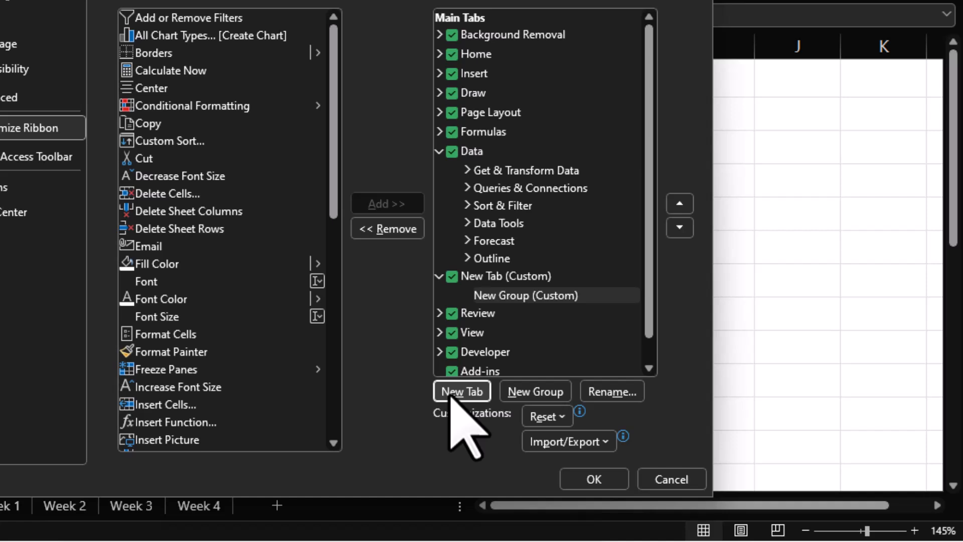
pyautogui.click(498, 277)
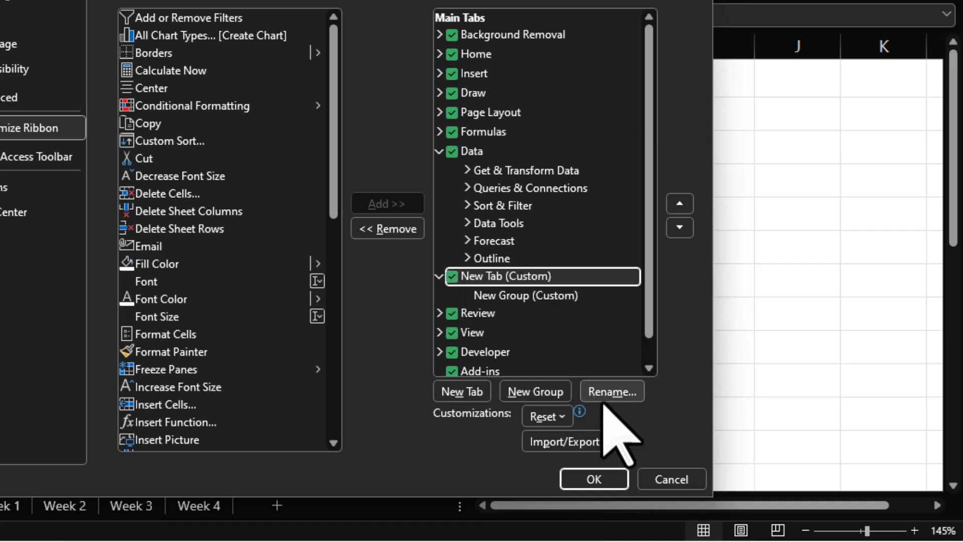
pyautogui.rightClick(585, 277)
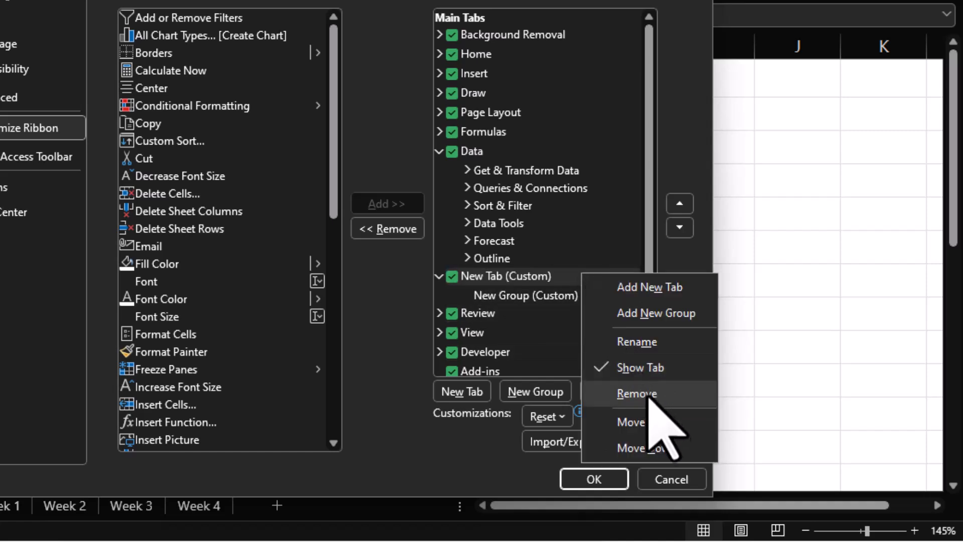
pyautogui.click(657, 346)
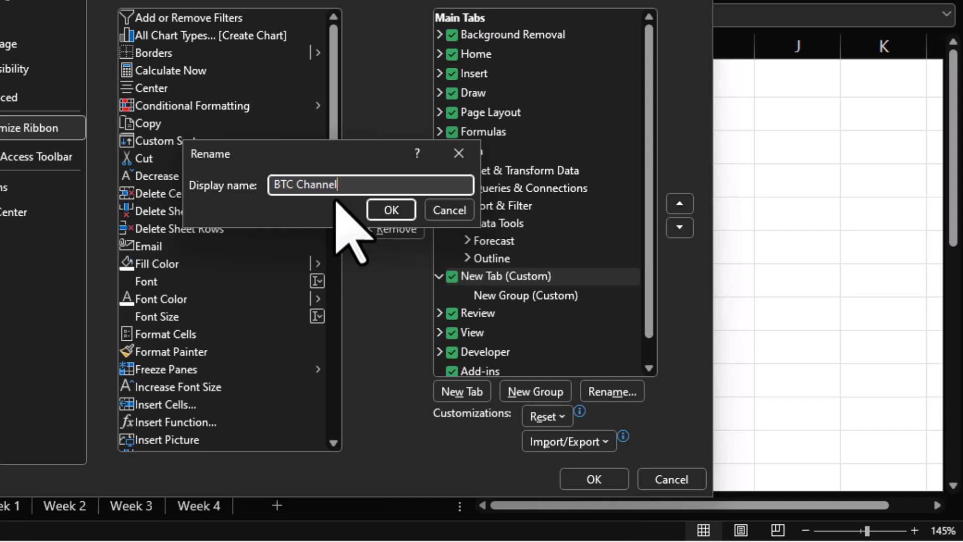
pyautogui.click(392, 213)
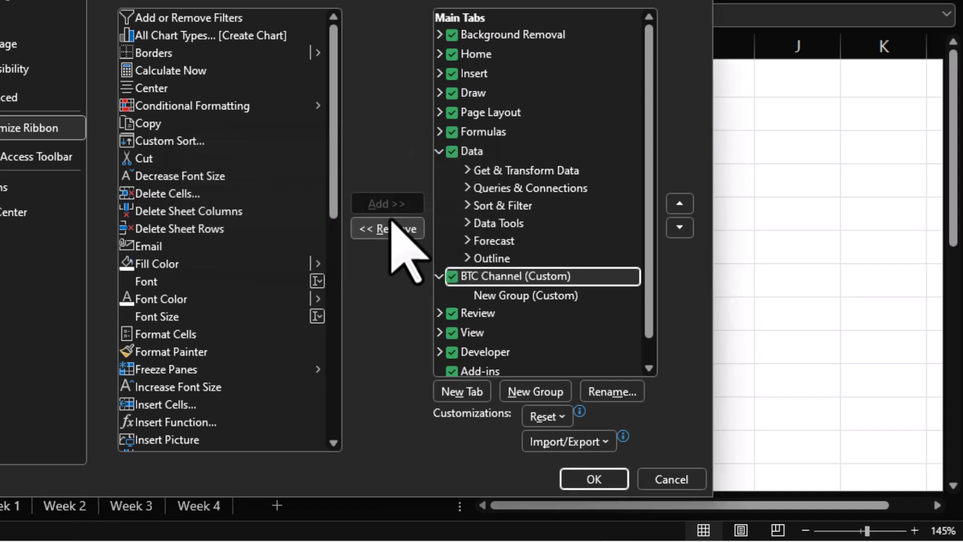
# Step: Rename the new group inside the BTC Channel custom tab as Format
pyautogui.click(526, 296)
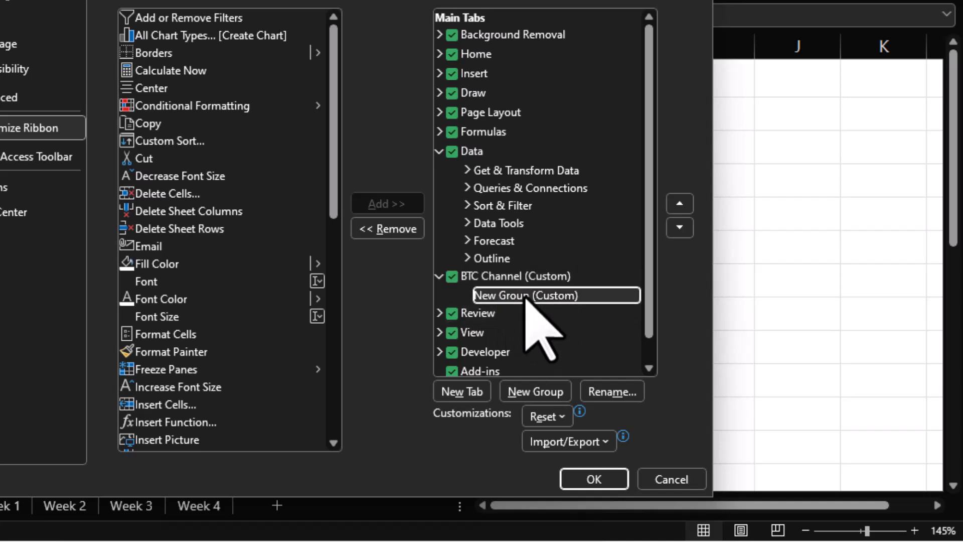
pyautogui.click(599, 395)
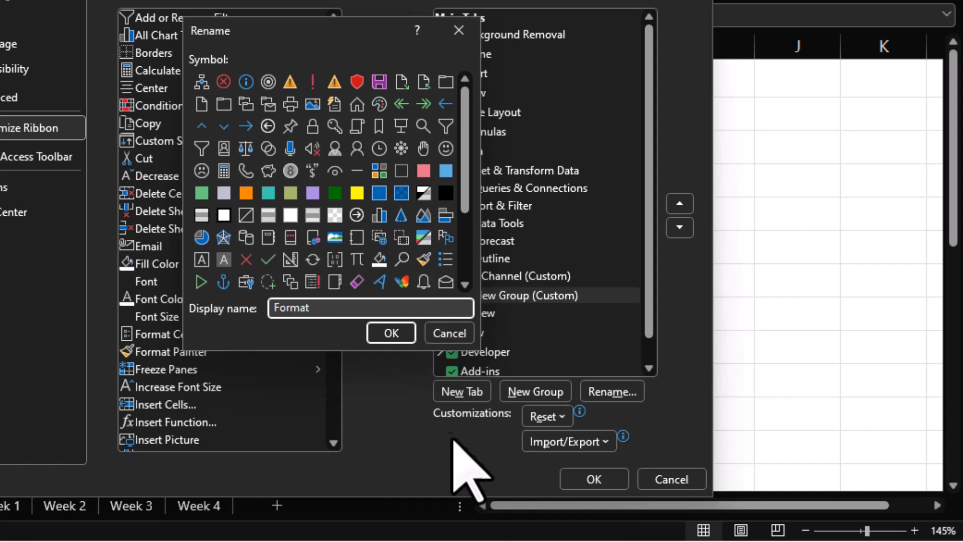
pyautogui.click(391, 333)
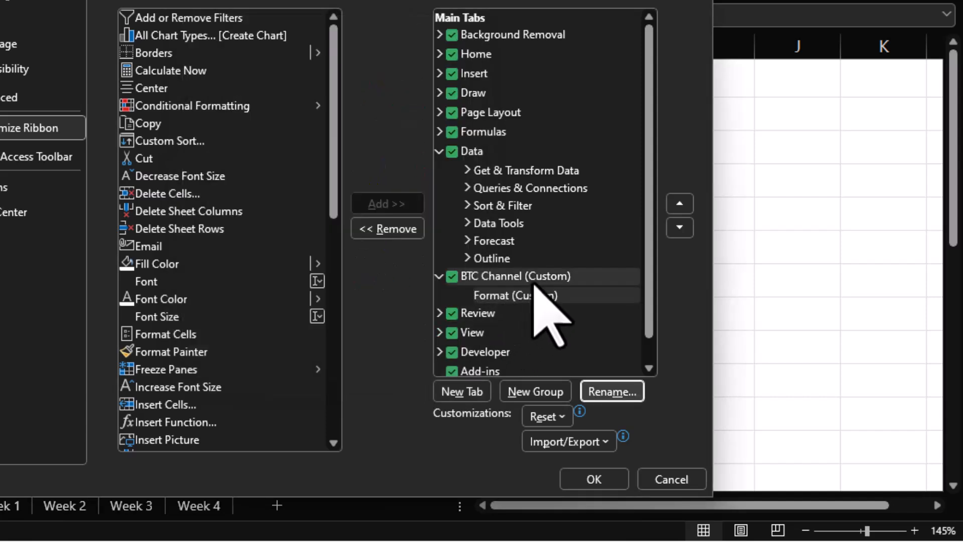
# Step: Add a second custom group to the BTC Channel tab and name it Editing
pyautogui.click(553, 295)
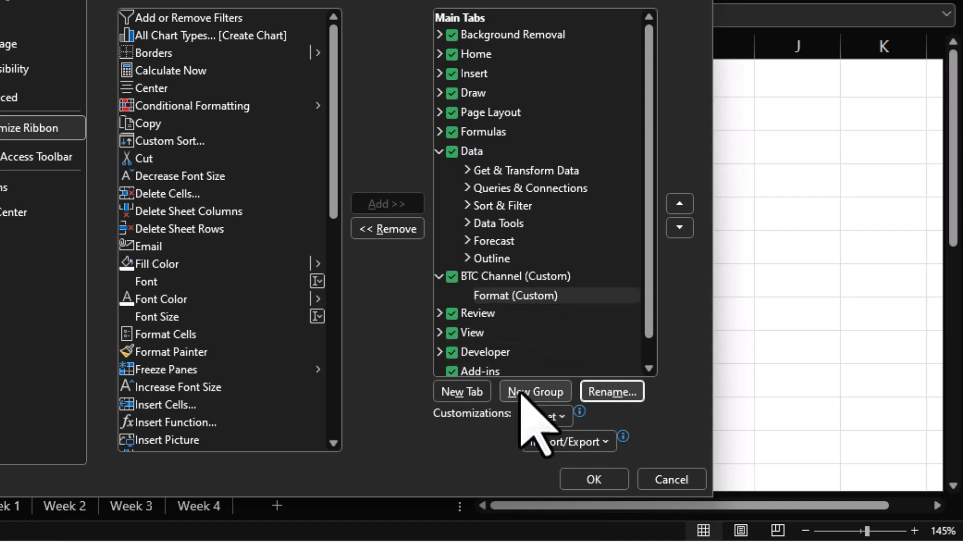
pyautogui.click(541, 279)
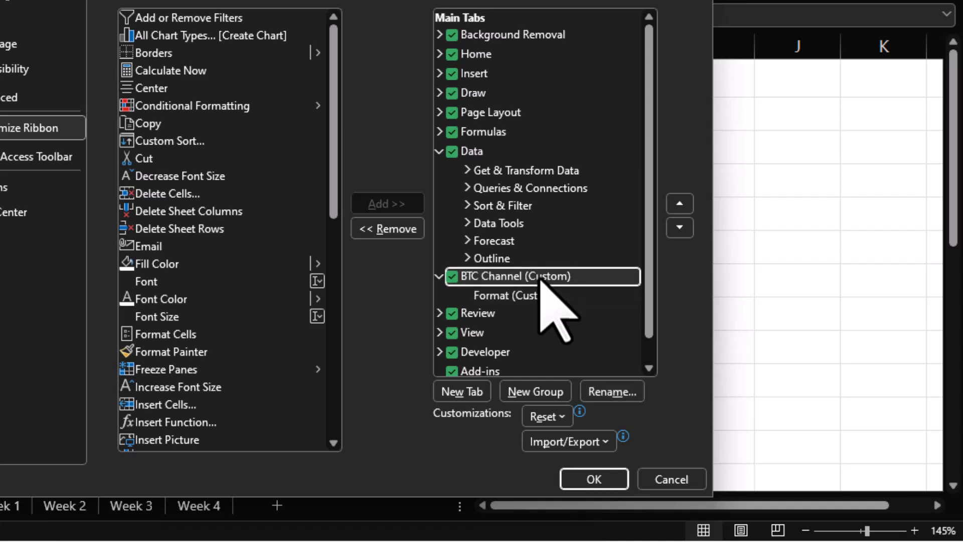
pyautogui.click(552, 394)
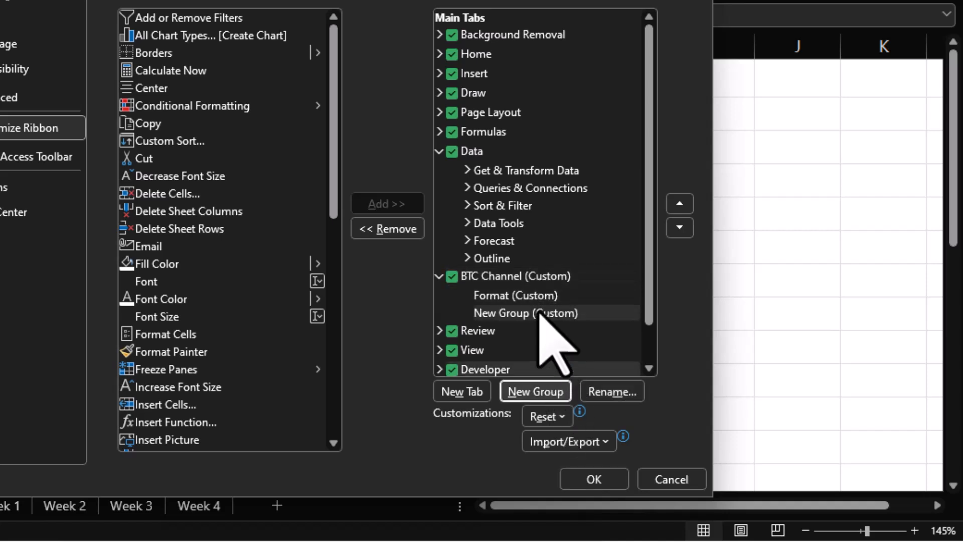
pyautogui.click(502, 314)
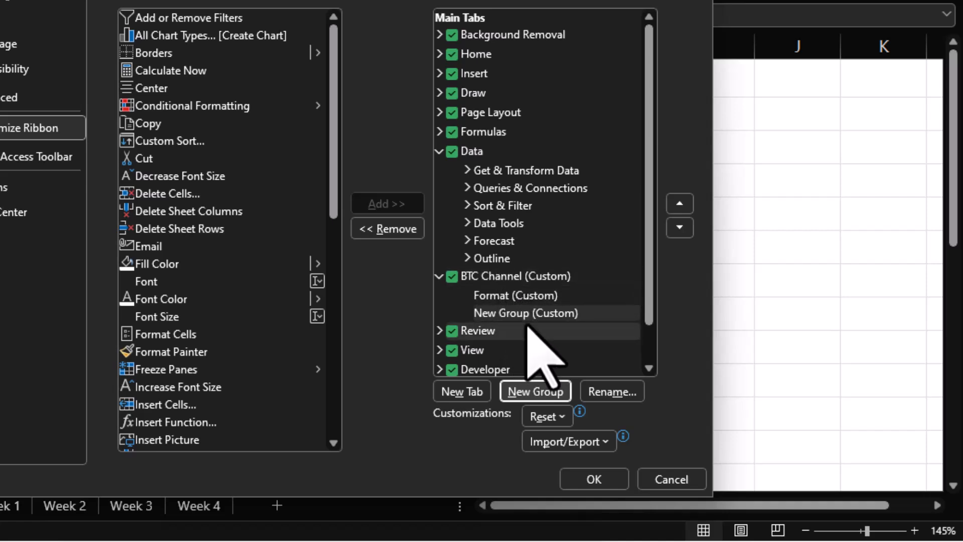
pyautogui.click(534, 315)
pyautogui.click(615, 394)
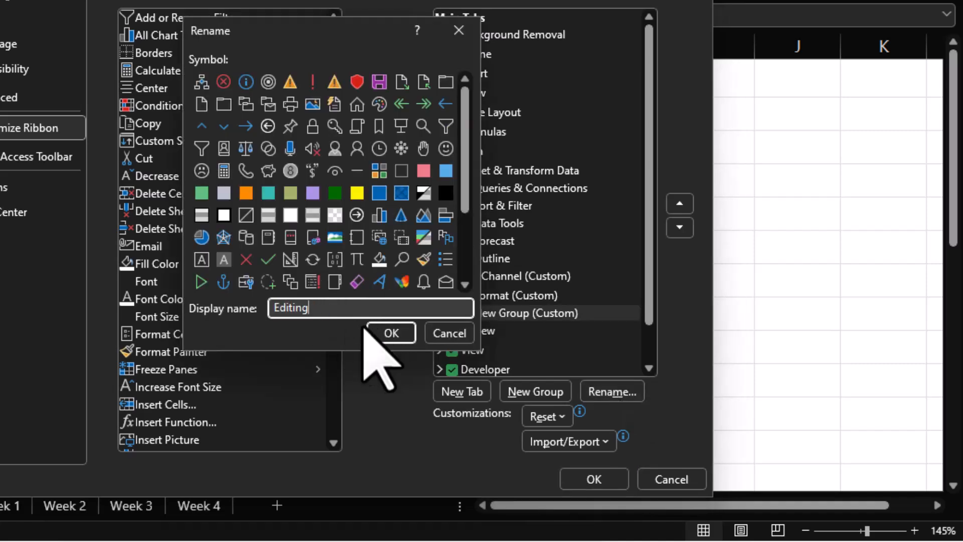
pyautogui.click(389, 333)
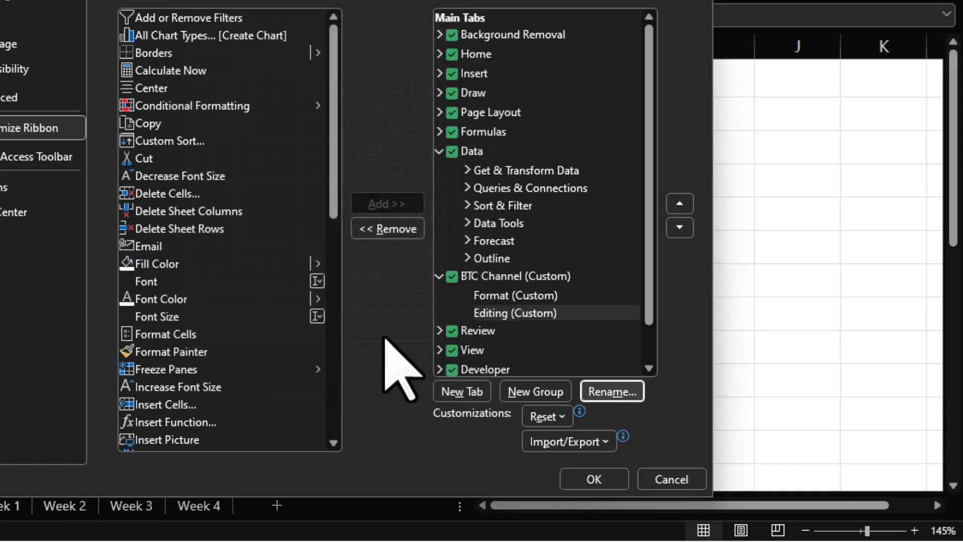
# Step: Add a third custom group below Editing in the BTC Channel tab and name it Review
pyautogui.click(536, 392)
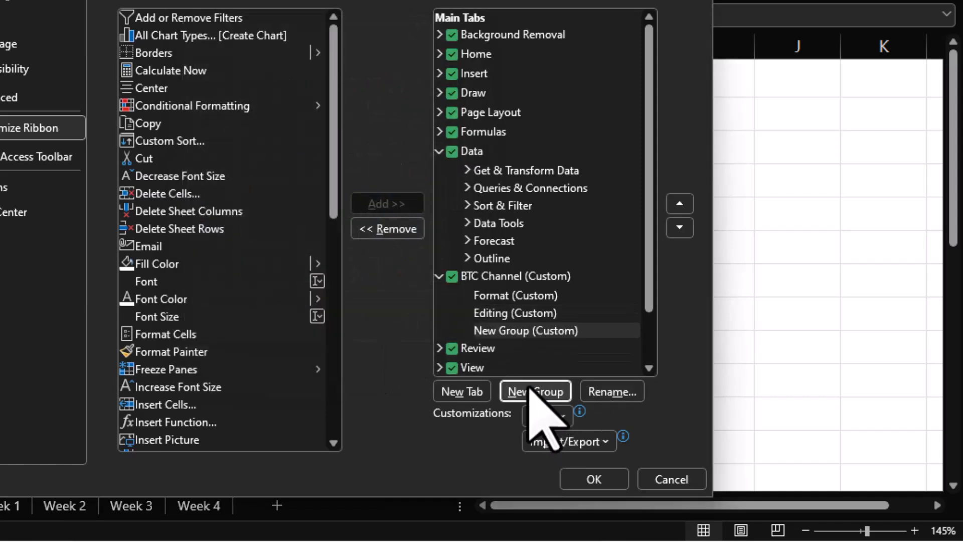
pyautogui.click(540, 331)
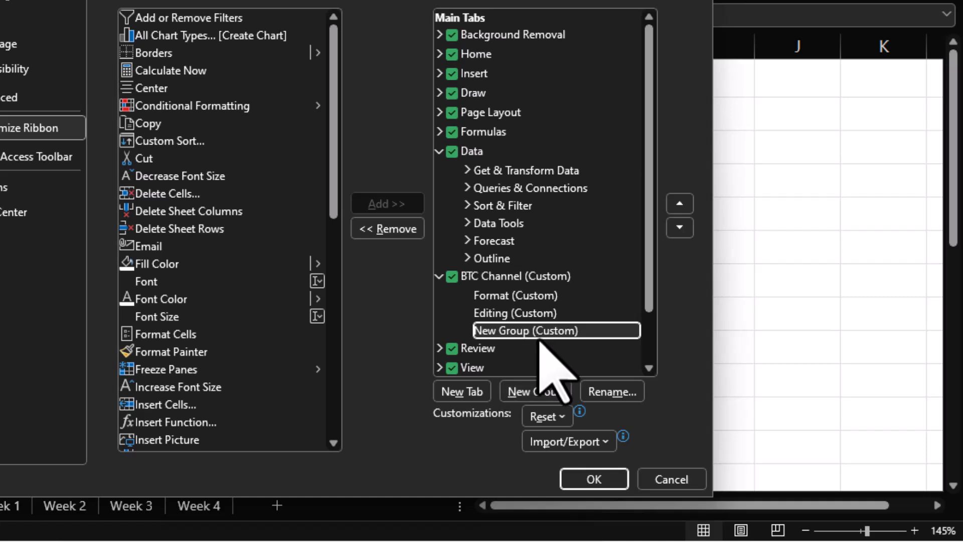
pyautogui.click(596, 394)
pyautogui.write('Review')
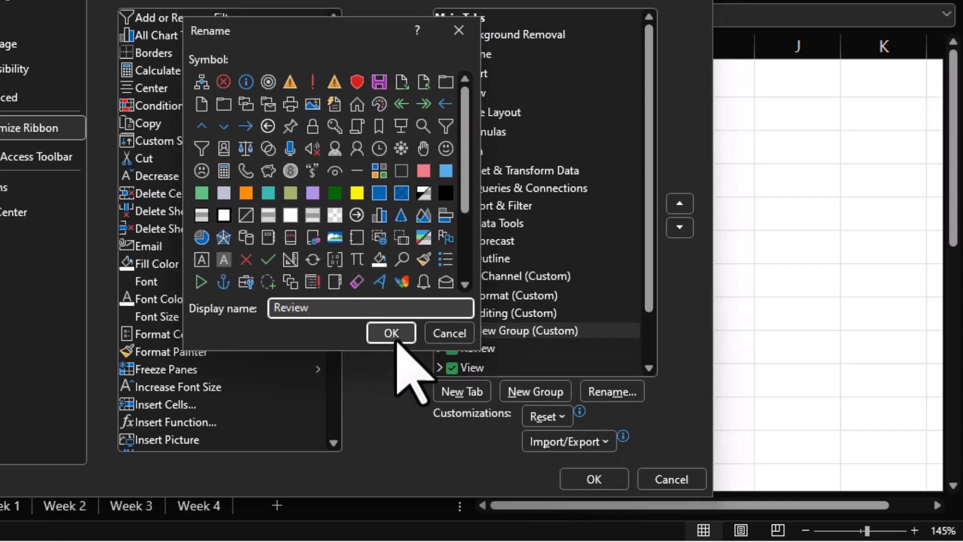
pyautogui.click(395, 333)
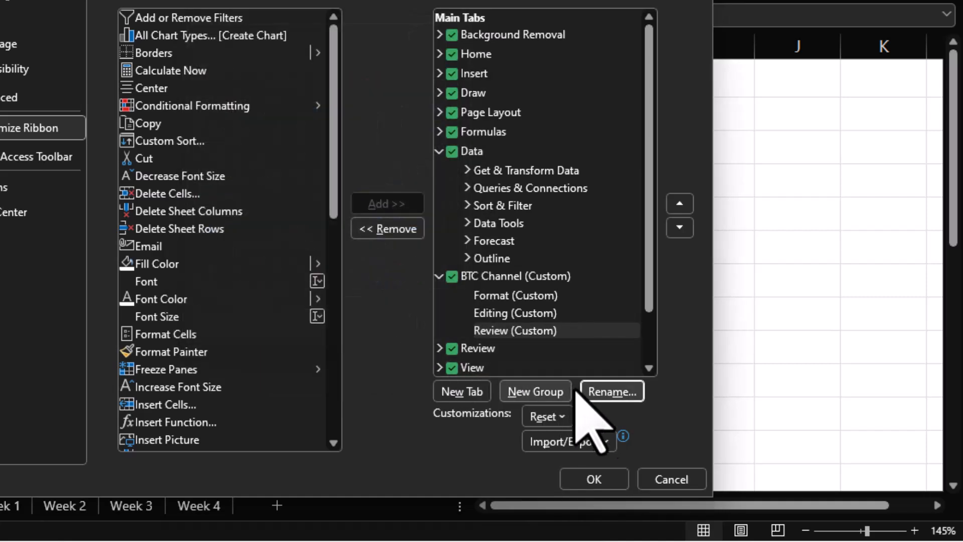
# Step: Add a fourth custom group below Review in the BTC Channel tab and name it Personal
pyautogui.click(533, 392)
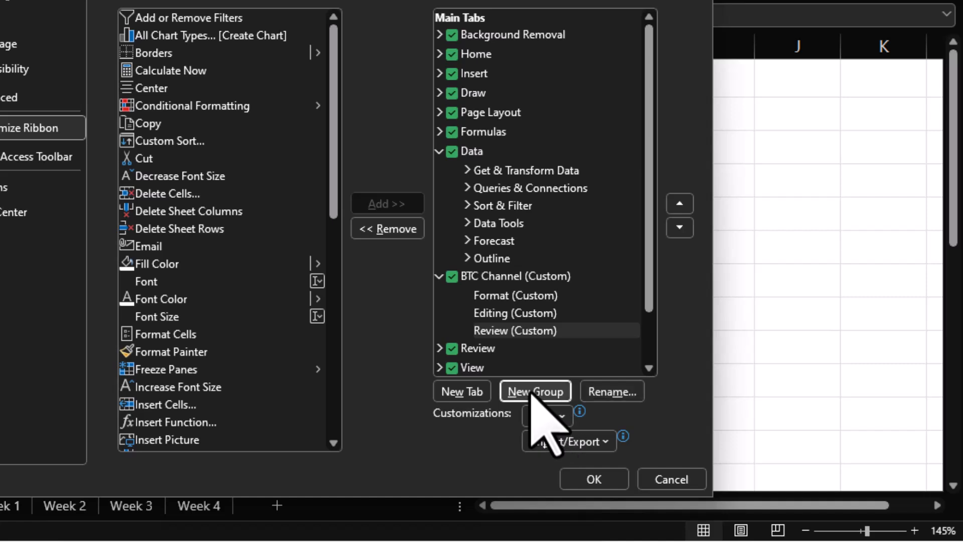
pyautogui.click(612, 392)
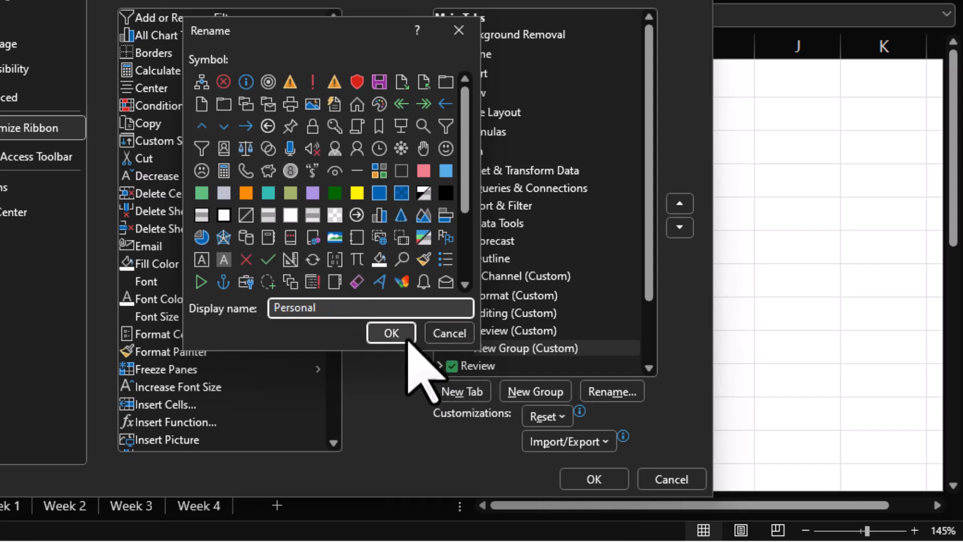
pyautogui.click(399, 333)
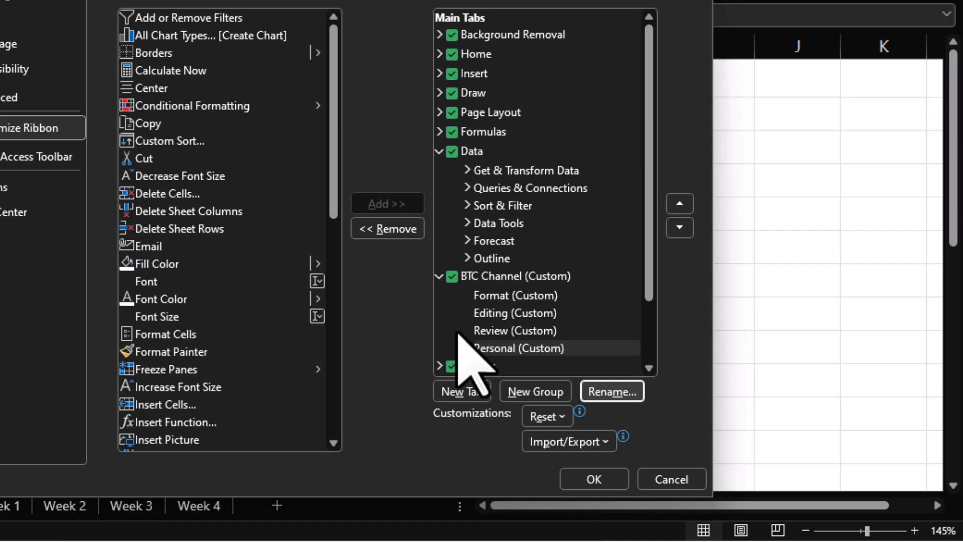
# Step: Add the popular commands Fill Color, Font, Font Size and Format Cells to the custom Format group
pyautogui.click(535, 300)
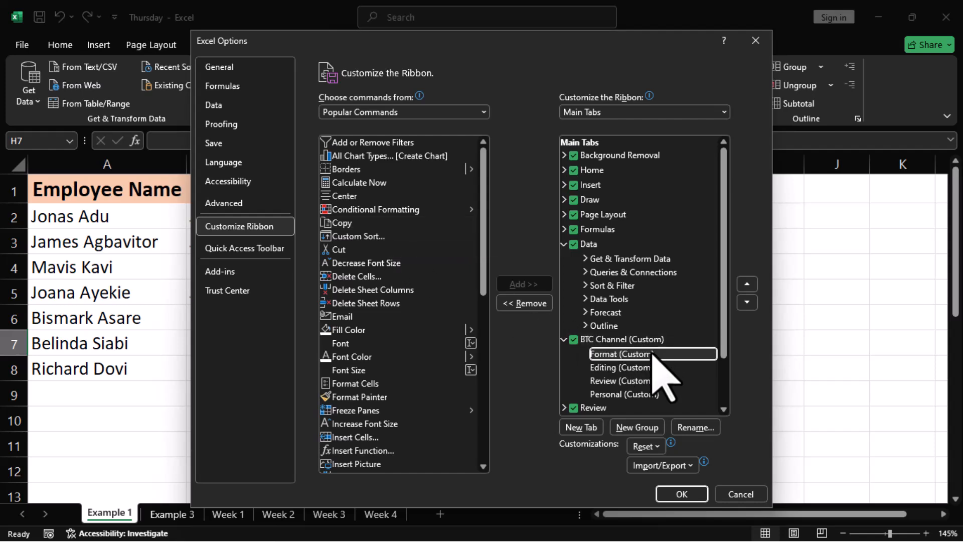
pyautogui.click(363, 330)
pyautogui.click(522, 284)
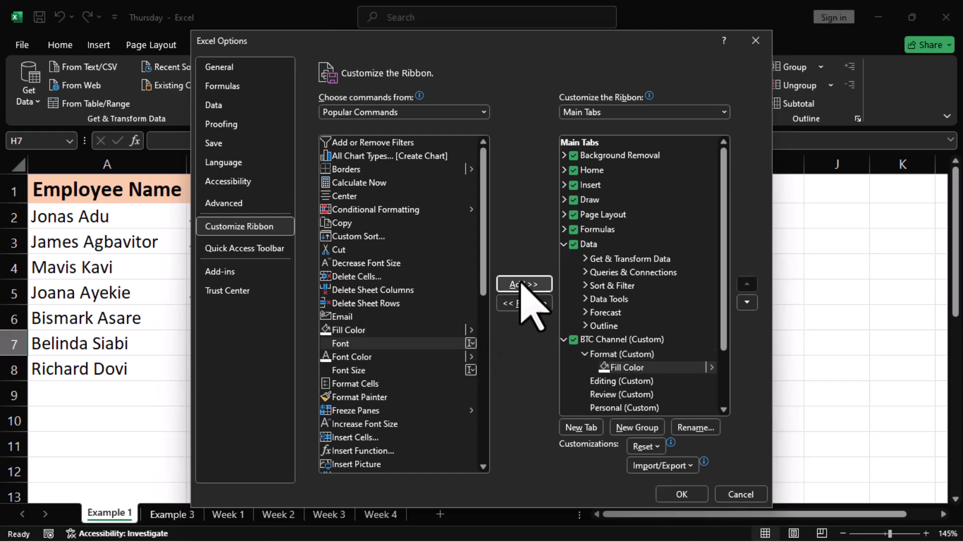
pyautogui.click(371, 343)
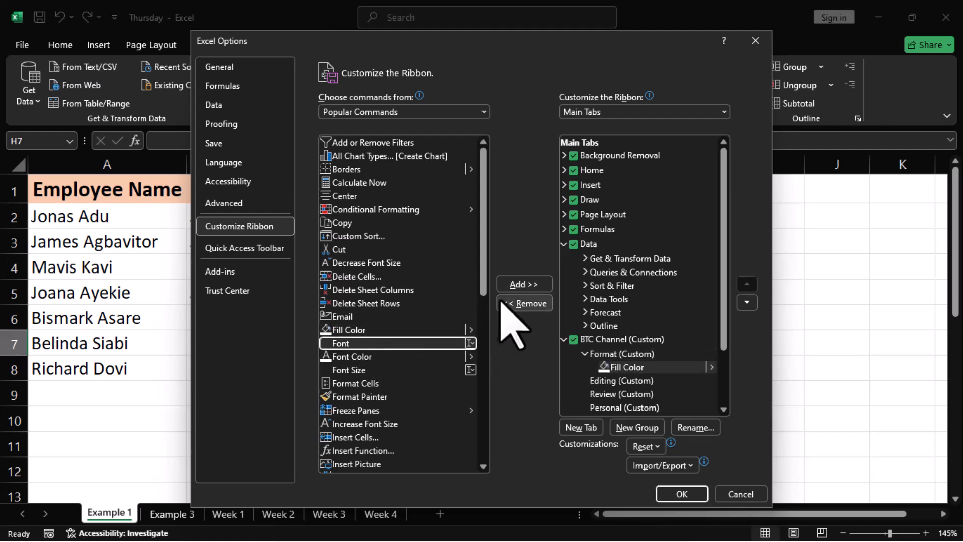
pyautogui.click(533, 286)
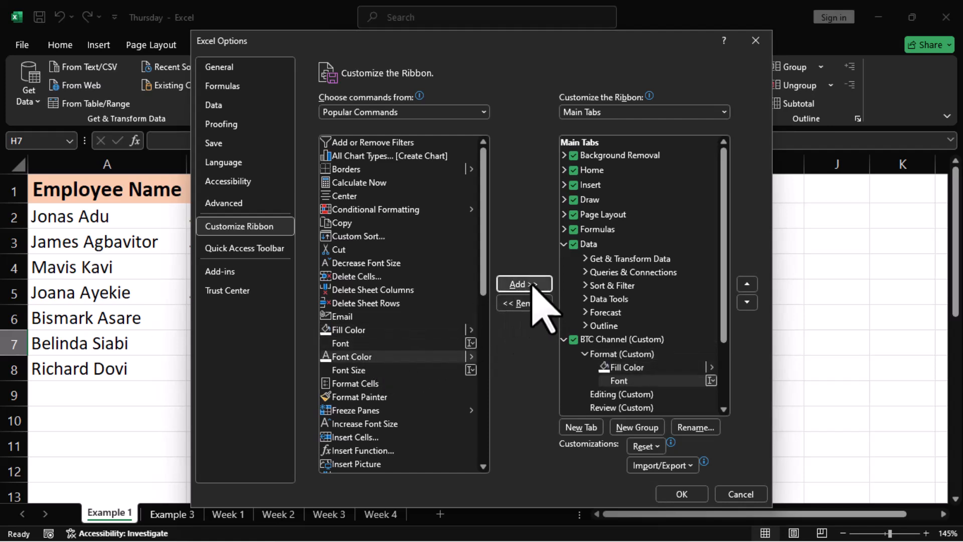
pyautogui.click(360, 370)
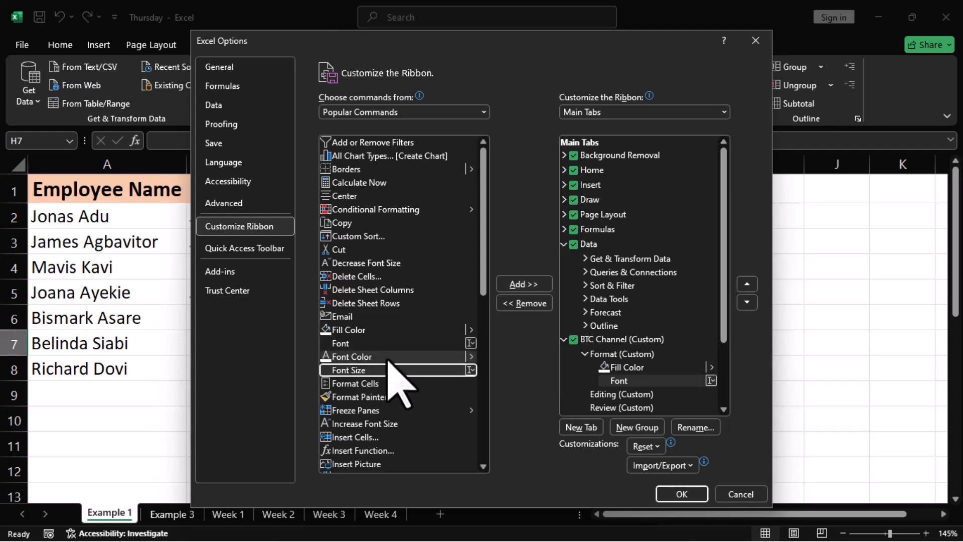
pyautogui.click(535, 284)
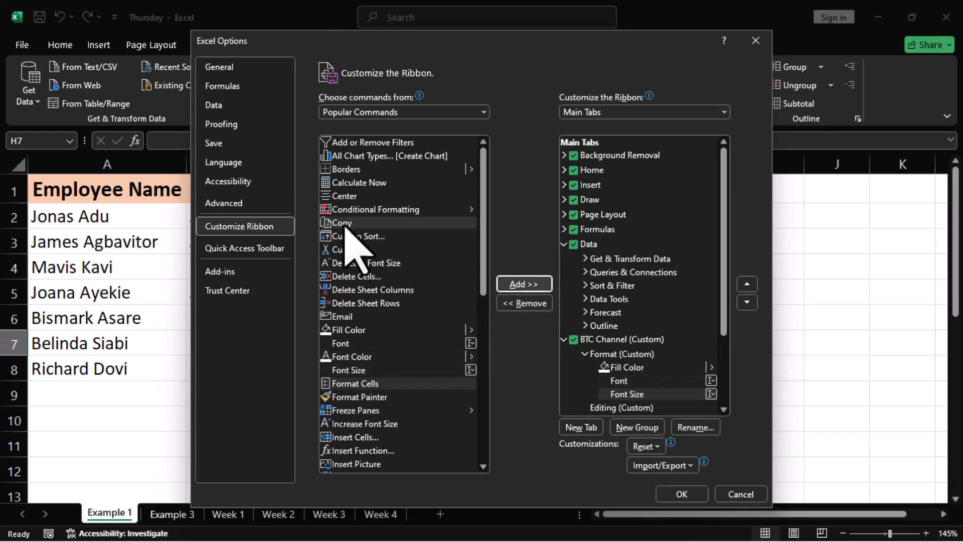
pyautogui.scroll(-2, 359, 304)
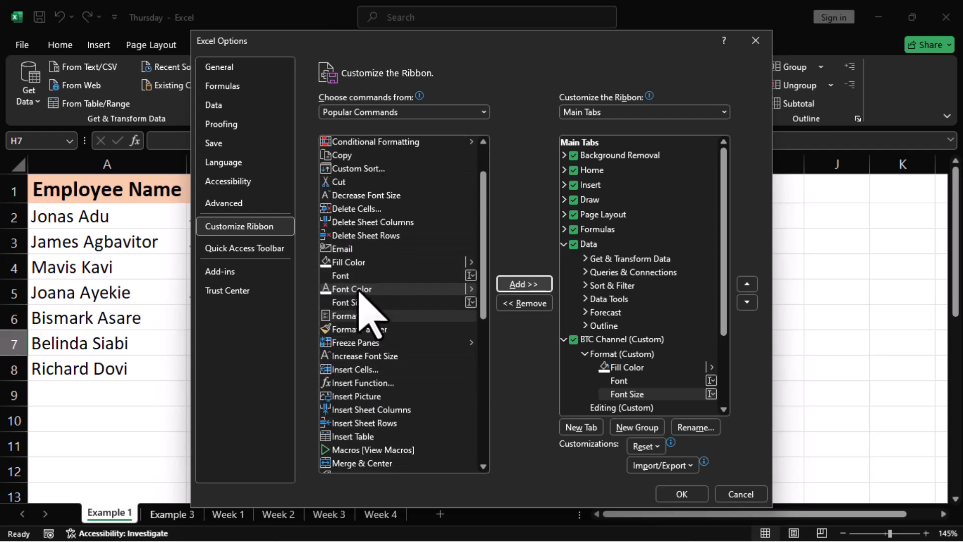
pyautogui.click(360, 317)
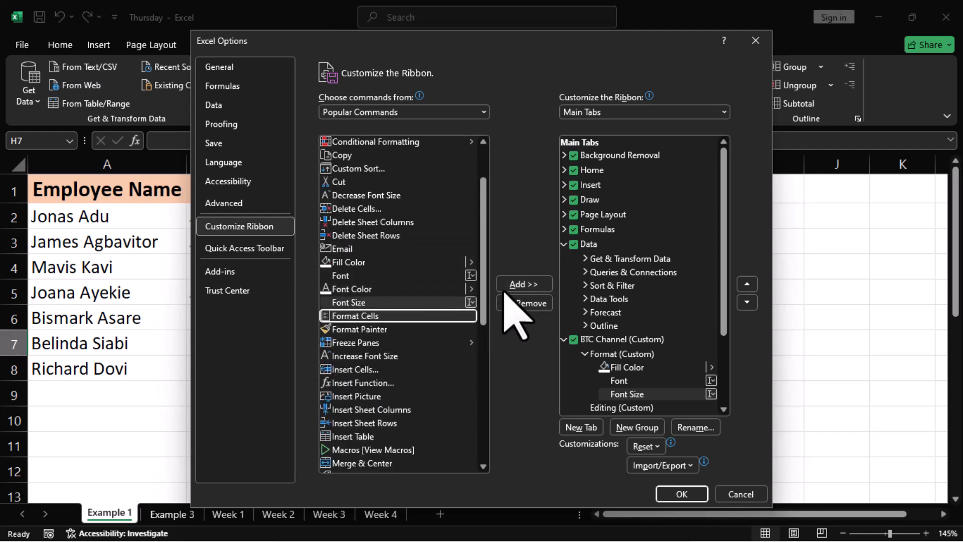
pyautogui.click(519, 285)
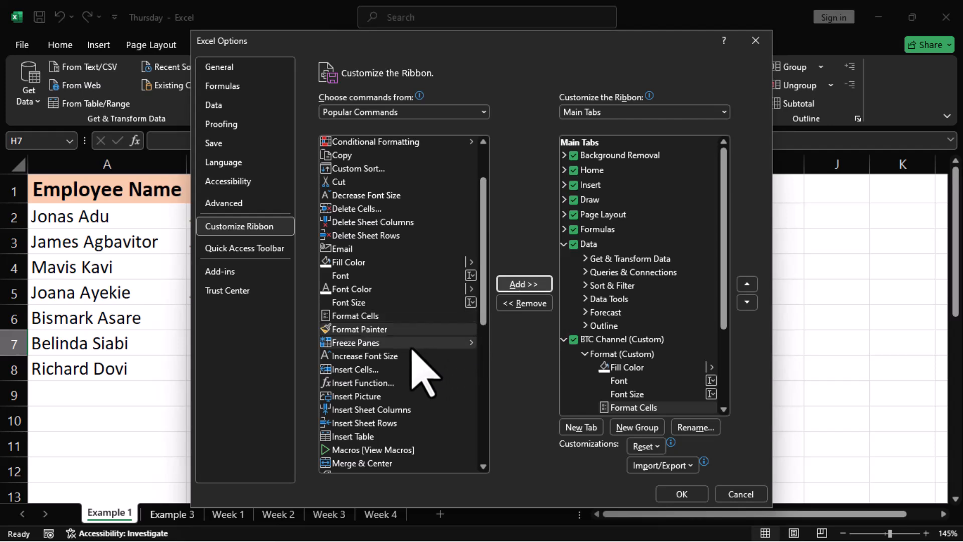
# Step: Add the Cut and Copy commands to the custom Editing group of the BTC Channel tab
pyautogui.scroll(-1, 413, 347)
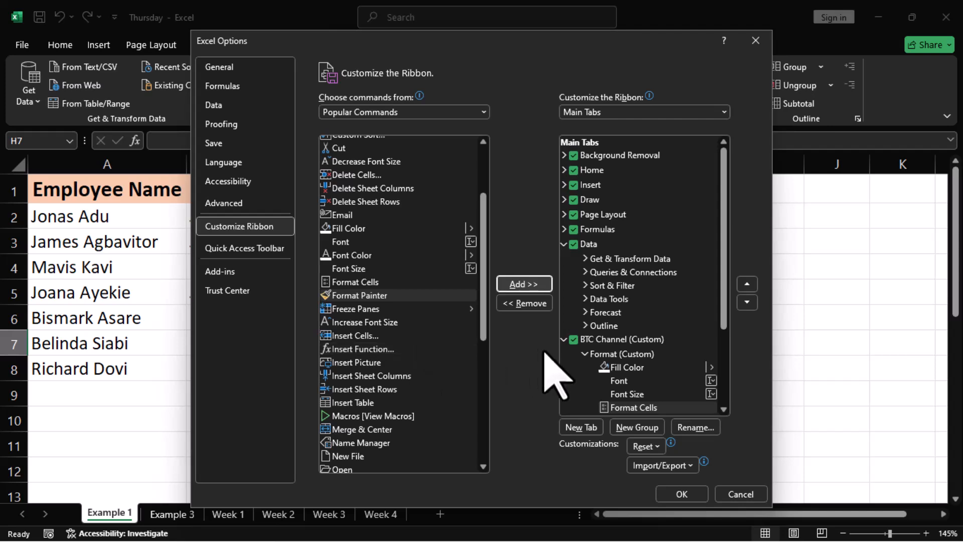
pyautogui.scroll(-1, 407, 357)
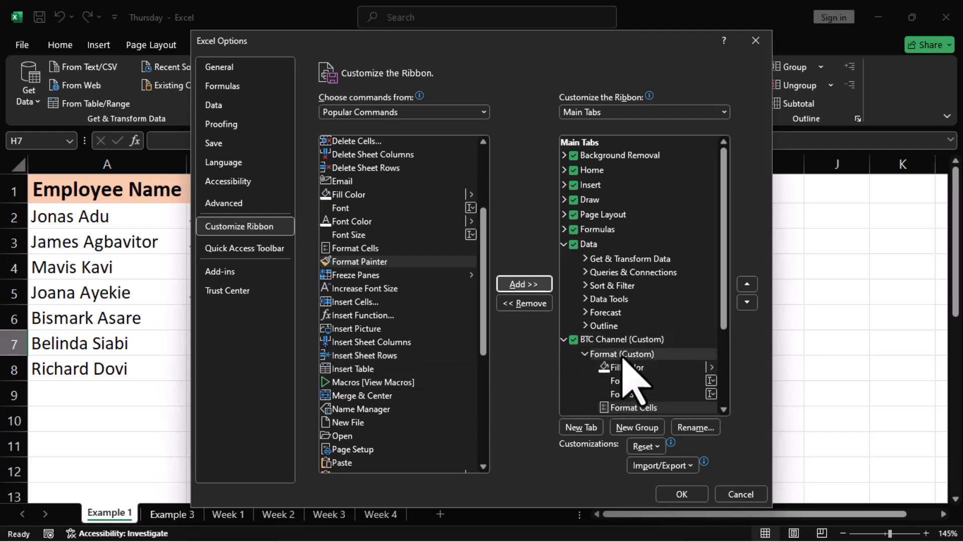
pyautogui.scroll(-2, 614, 361)
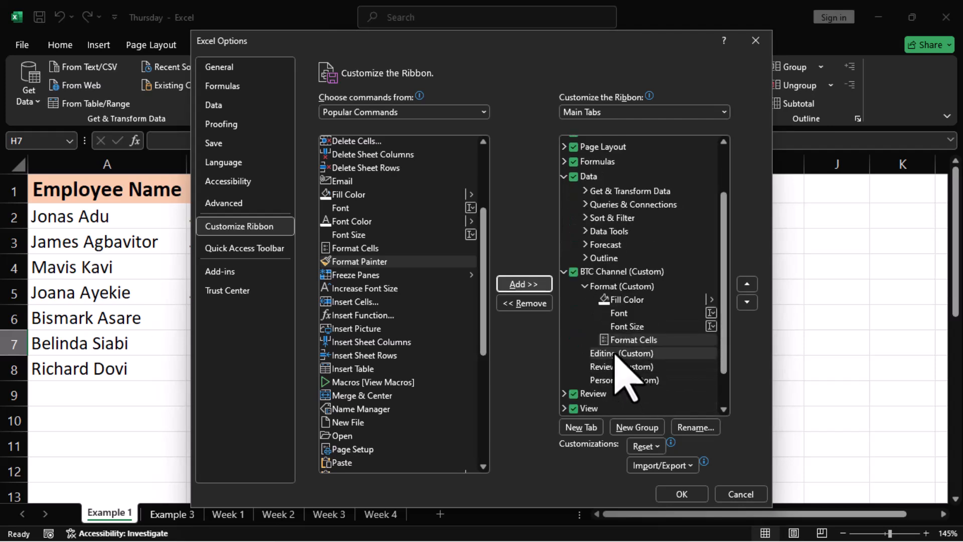
pyautogui.click(616, 353)
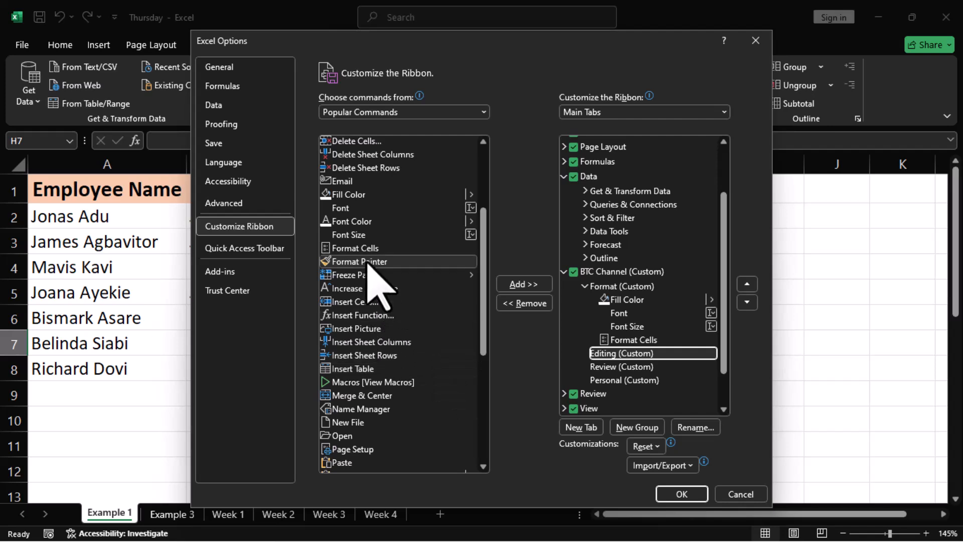
pyautogui.scroll(2, 354, 232)
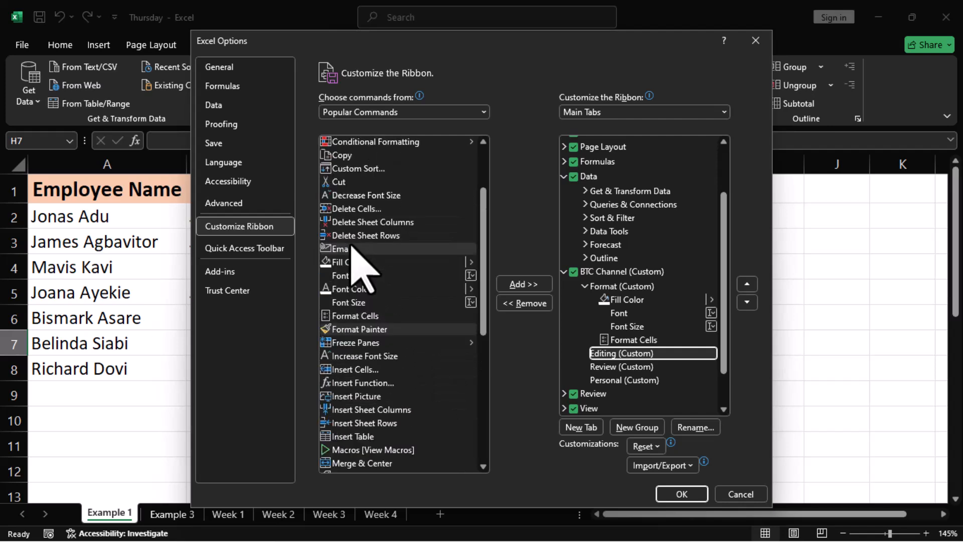
pyautogui.click(355, 183)
pyautogui.click(521, 284)
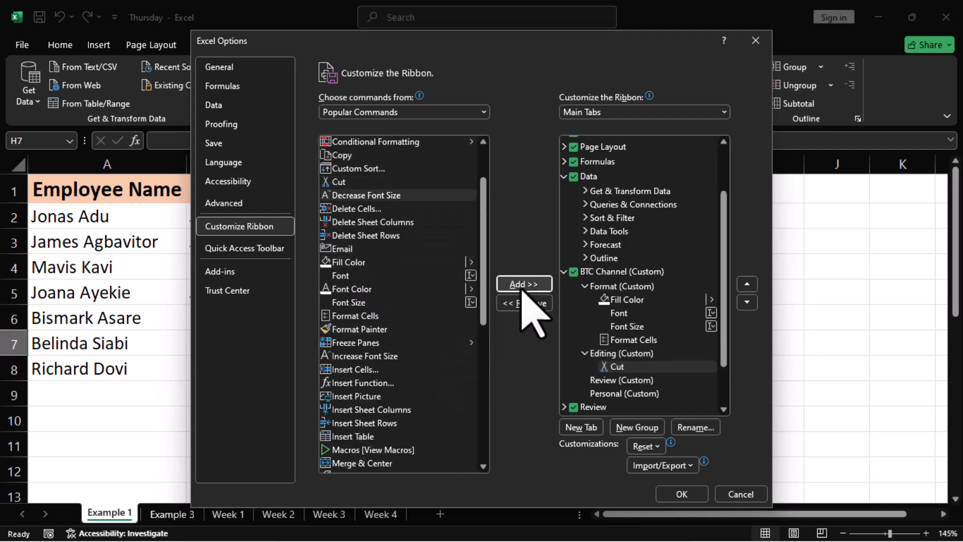
pyautogui.click(352, 155)
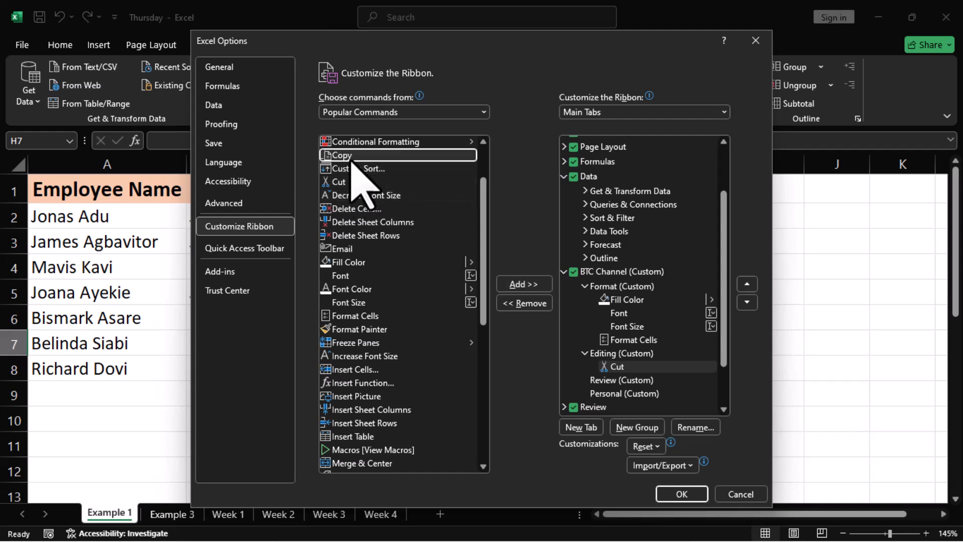
pyautogui.click(520, 284)
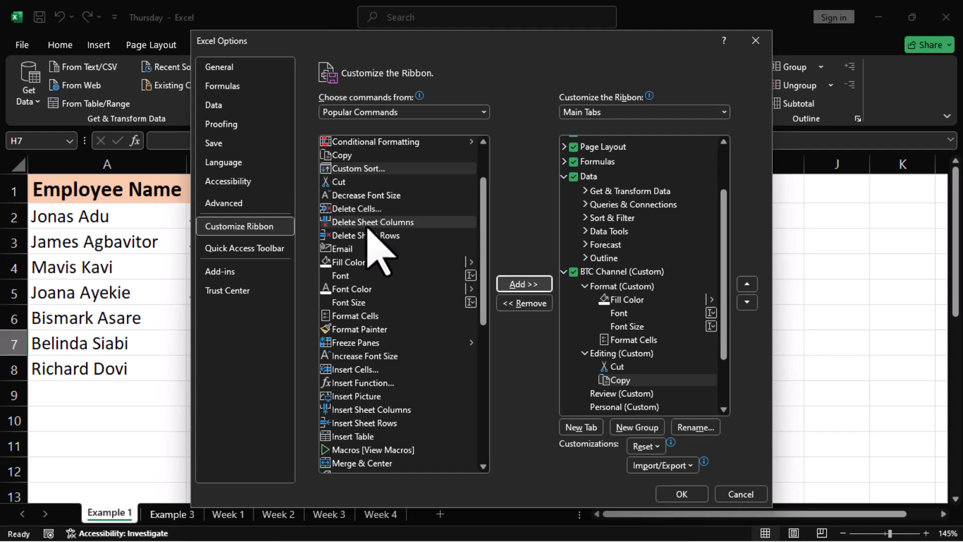
# Step: Add the Delete Cells and Insert Cells commands below Copy in the custom Editing group
pyautogui.click(356, 208)
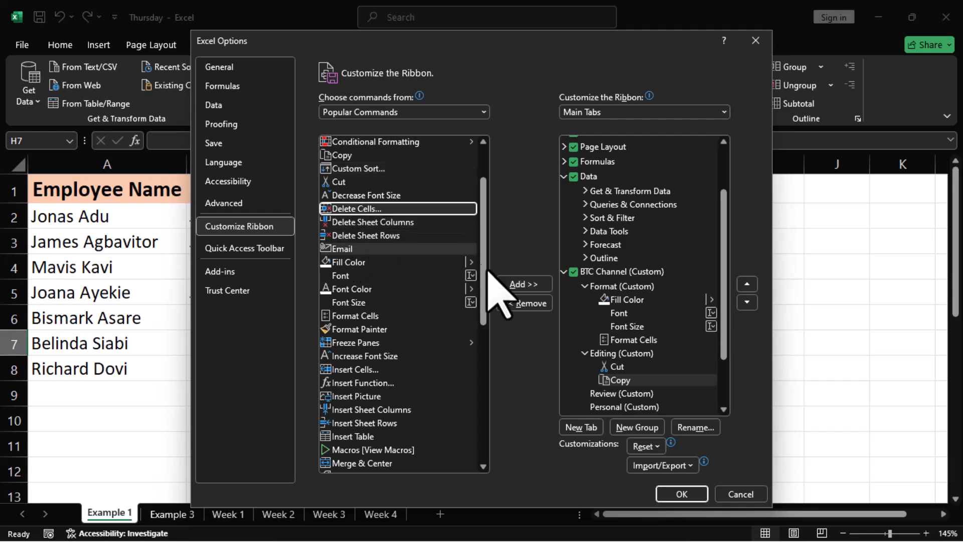
pyautogui.click(524, 284)
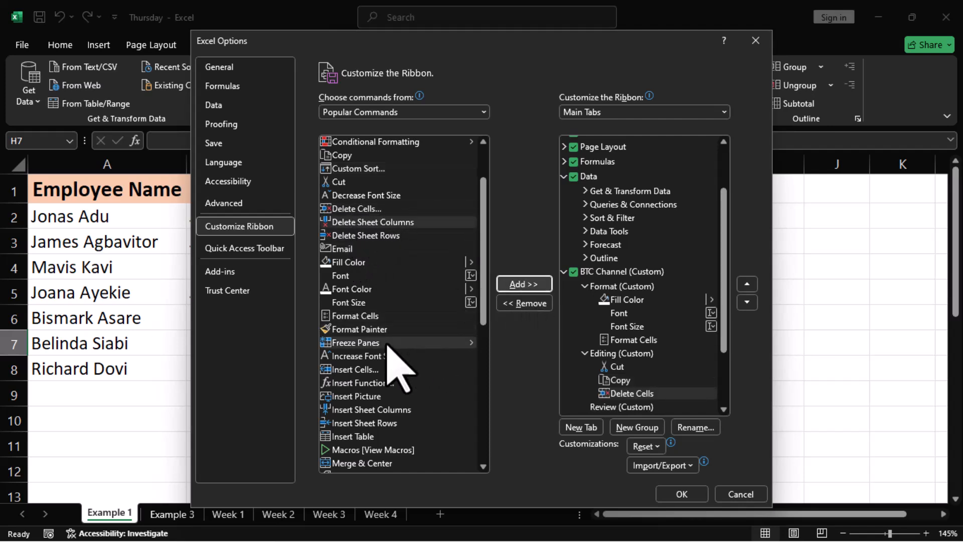
pyautogui.click(354, 369)
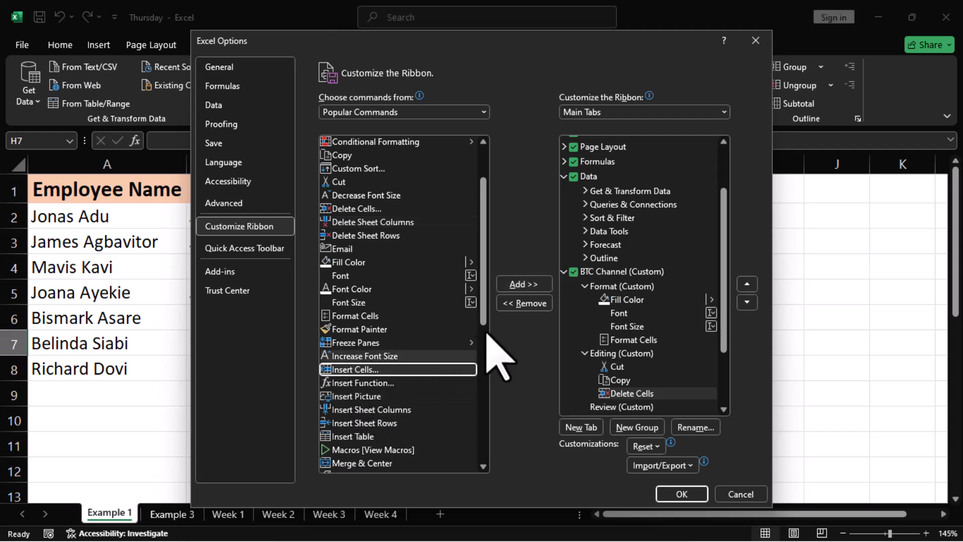
pyautogui.click(531, 287)
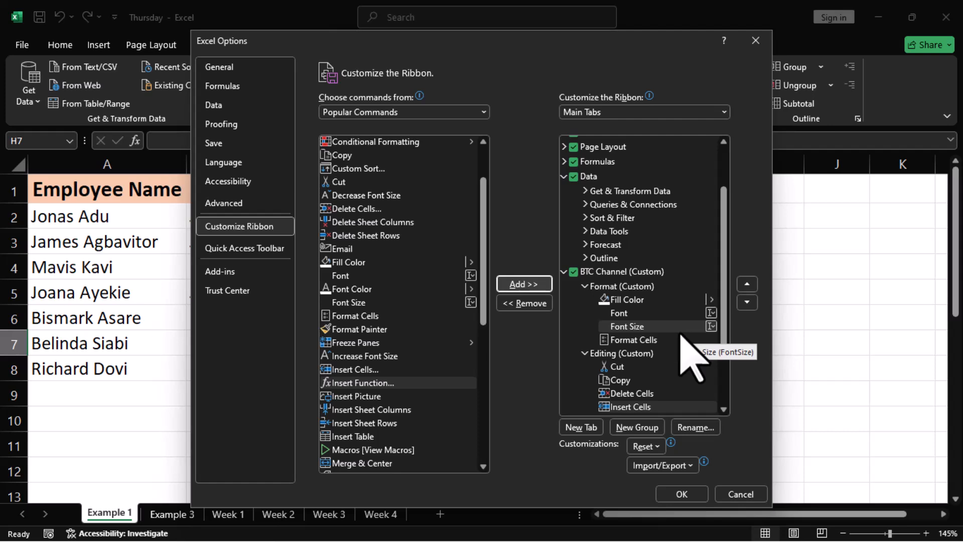
# Step: Select the custom Review group as the target and switch the command source to All Commands
pyautogui.scroll(-2, 683, 346)
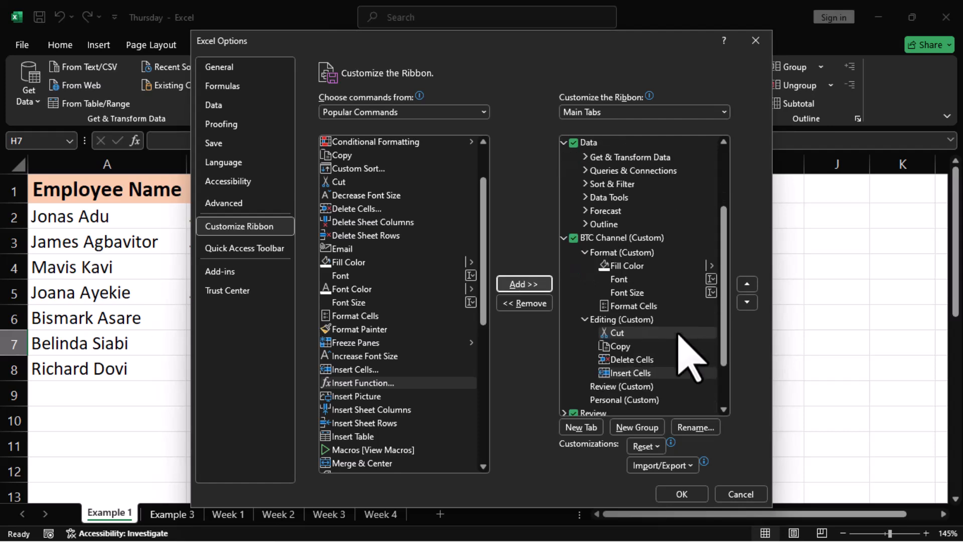
pyautogui.click(618, 354)
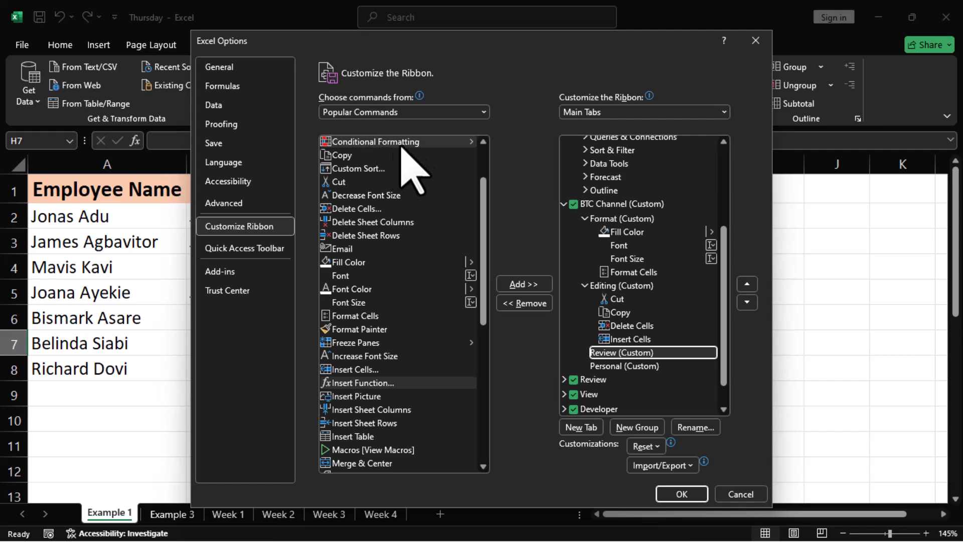
pyautogui.click(482, 112)
pyautogui.click(483, 112)
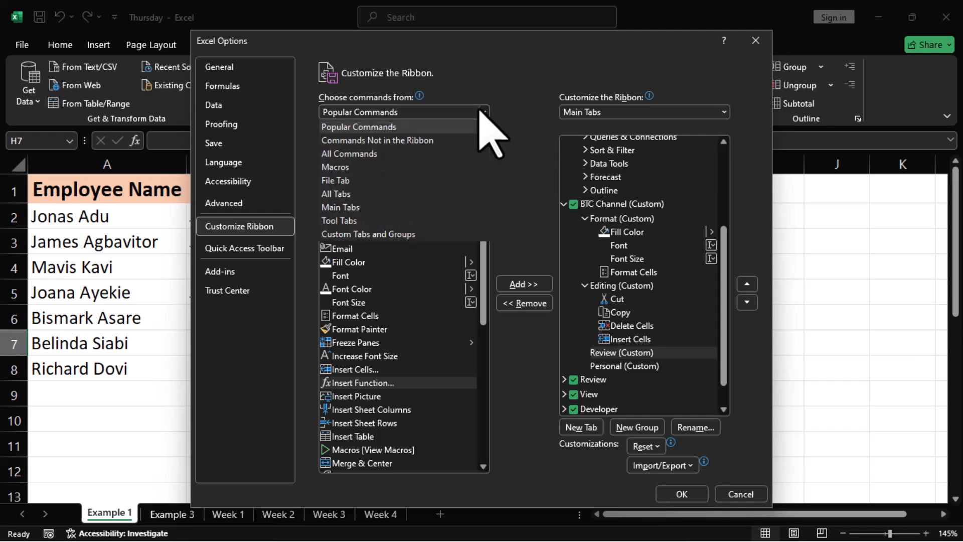
pyautogui.click(380, 153)
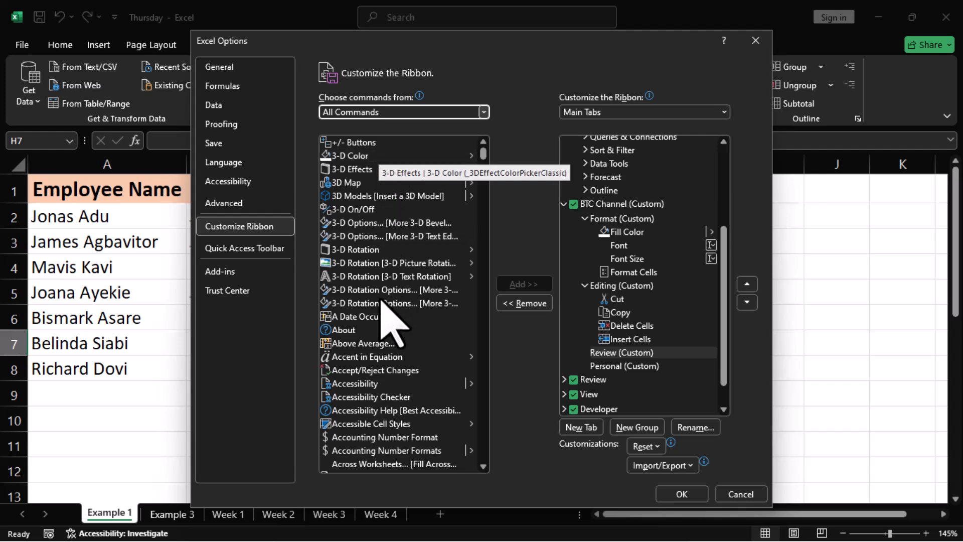
# Step: Add the Calculate Now and Calculator commands to the custom Review group
pyautogui.scroll(-6, 382, 301)
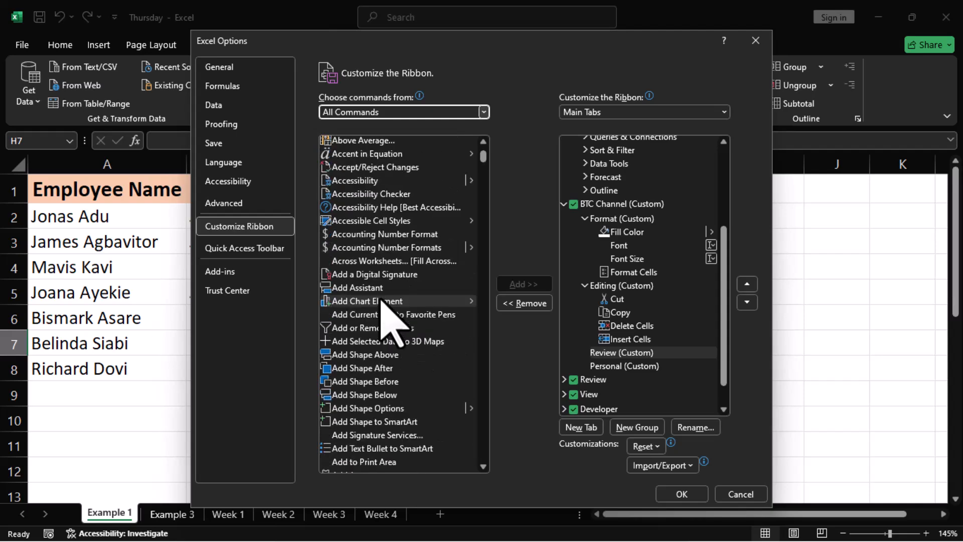
pyautogui.scroll(-8, 382, 302)
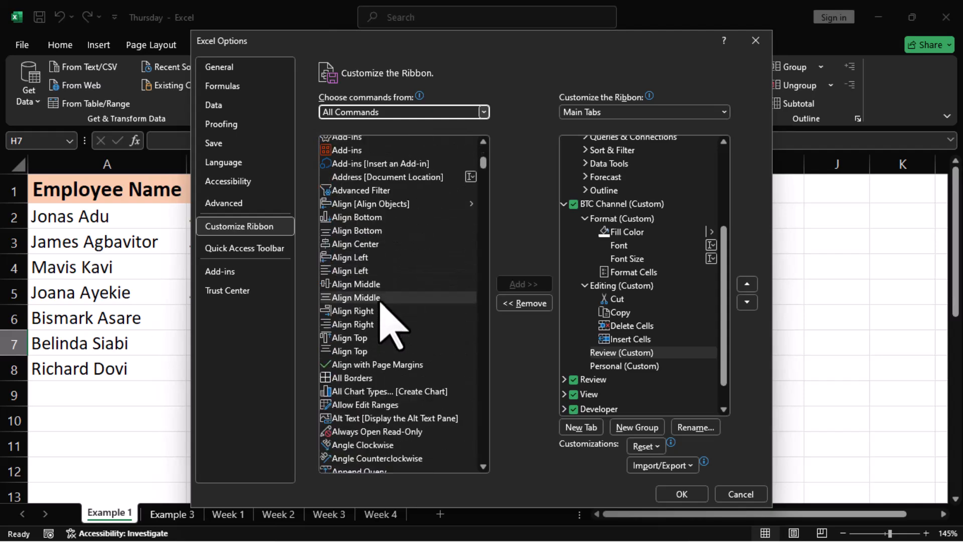
pyautogui.scroll(-3, 389, 324)
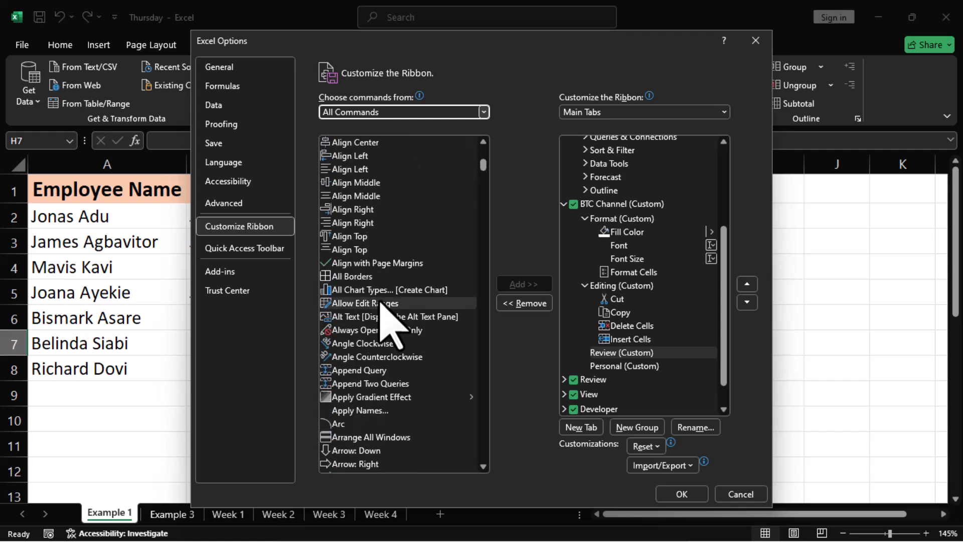
pyautogui.scroll(-2, 381, 301)
pyautogui.scroll(-15, 389, 301)
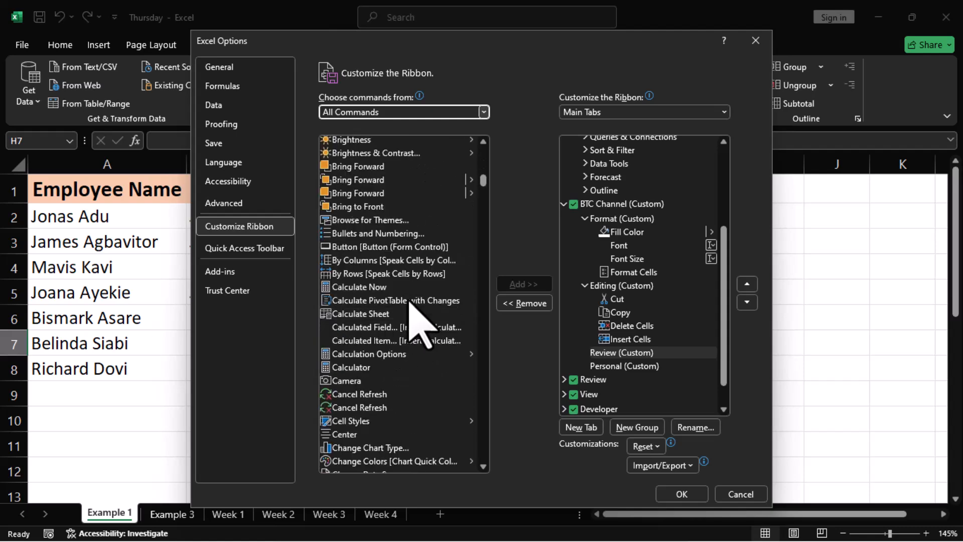
pyautogui.click(381, 289)
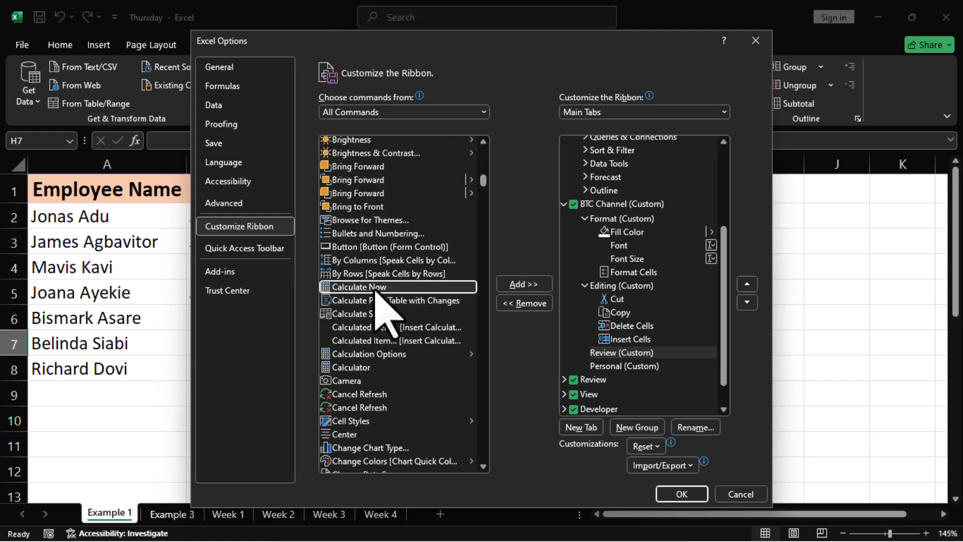
pyautogui.click(532, 287)
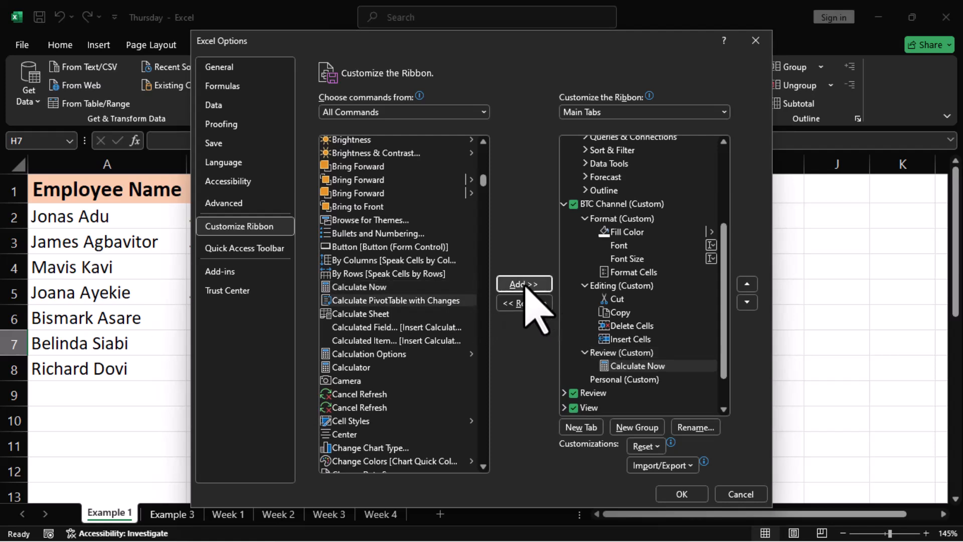
pyautogui.click(360, 368)
pyautogui.click(518, 285)
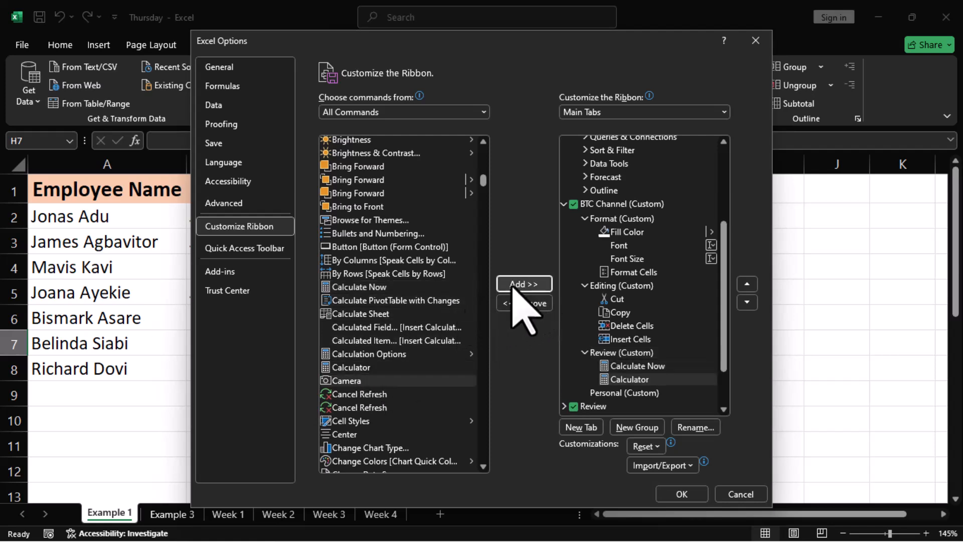
# Step: Add the Chart Name and Chart Title commands below Calculator in the custom Review group
pyautogui.scroll(-5, 396, 376)
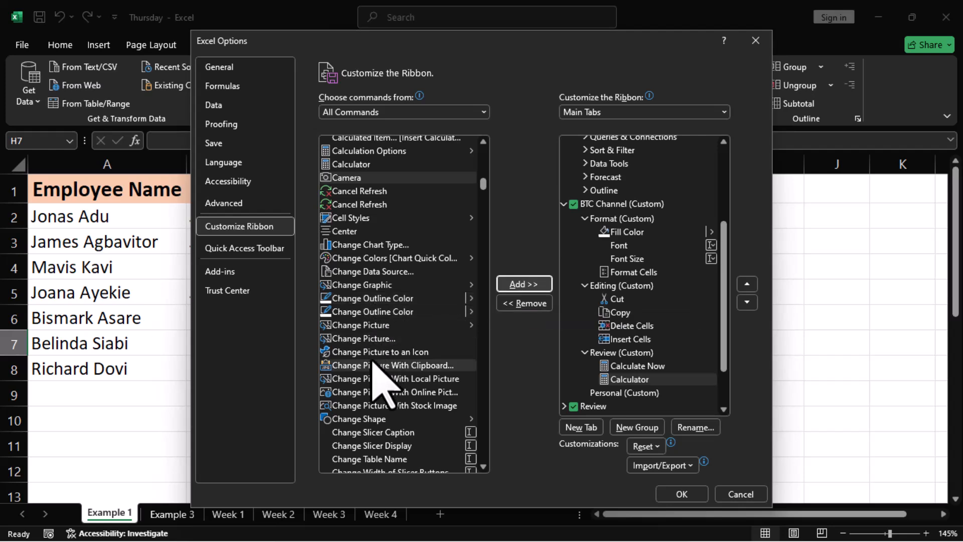
pyautogui.scroll(-1, 372, 361)
pyautogui.scroll(-1, 385, 384)
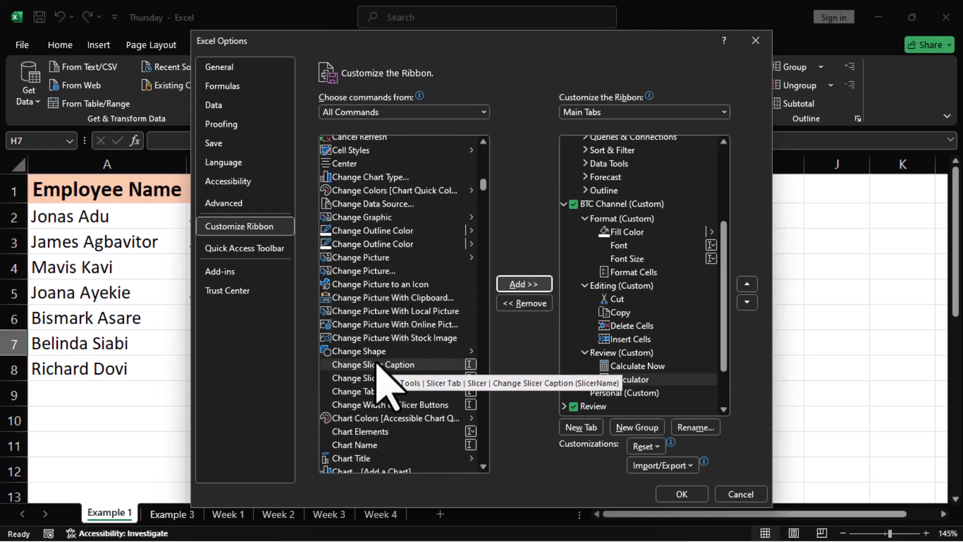
pyautogui.scroll(-2, 377, 372)
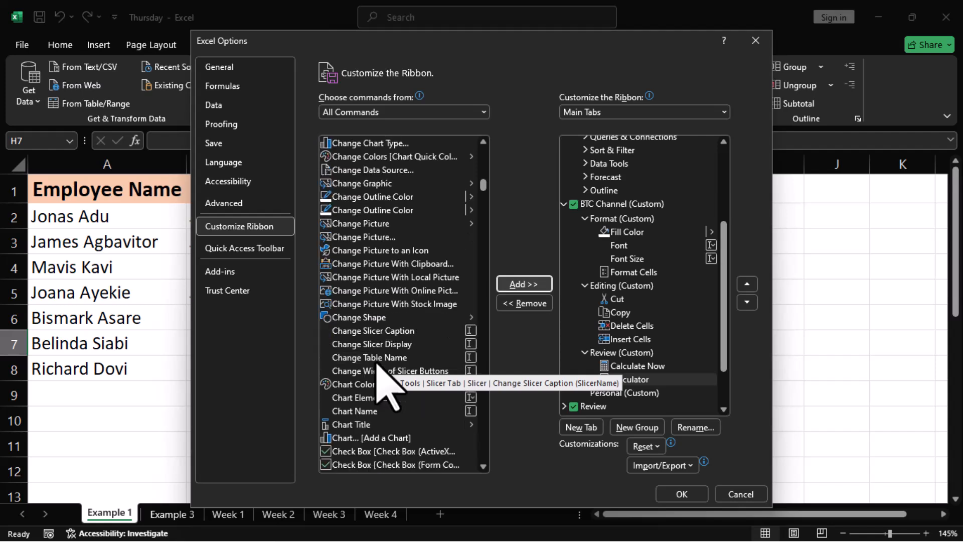
pyautogui.click(362, 378)
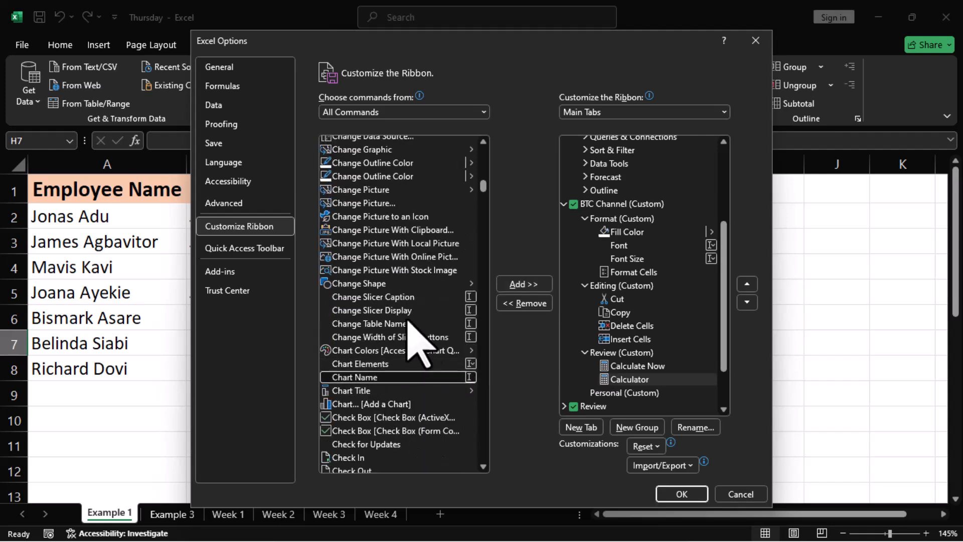
pyautogui.click(522, 285)
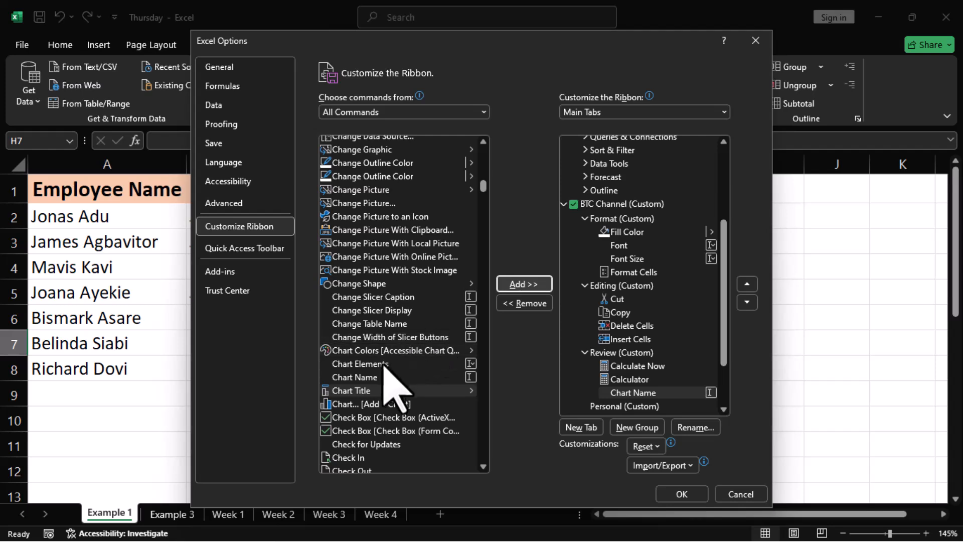
pyautogui.click(394, 389)
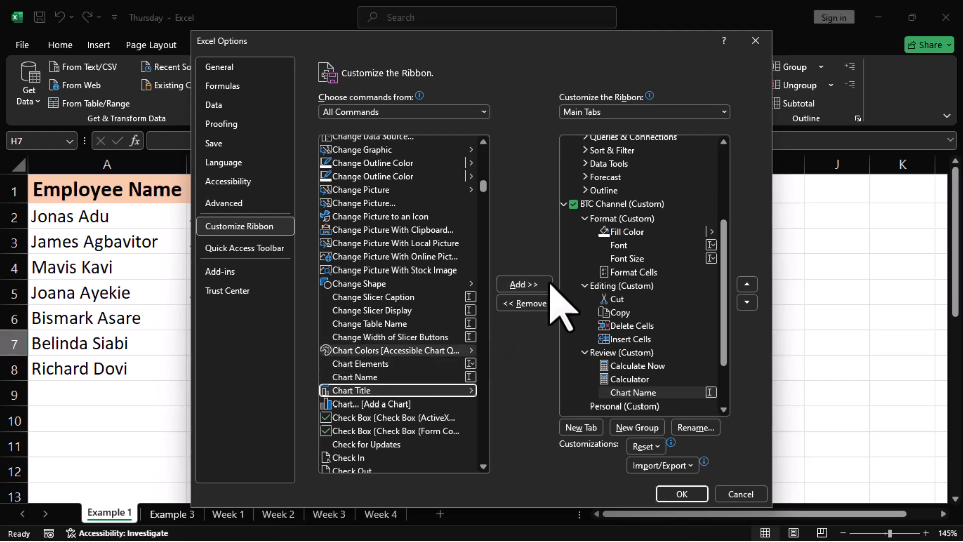
pyautogui.click(525, 285)
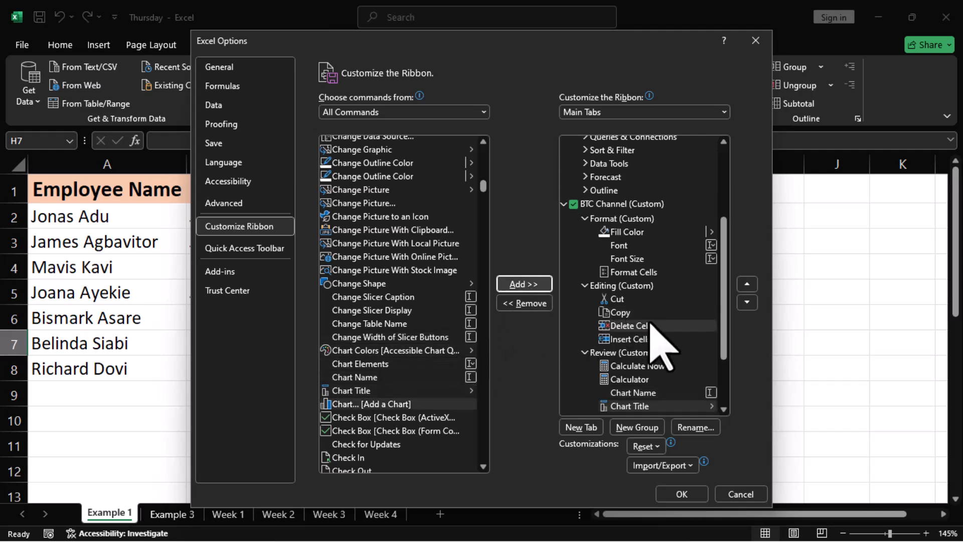
# Step: Add the Clear and Choose Background commands to the custom Personal group of the BTC Channel tab
pyautogui.scroll(-2, 651, 325)
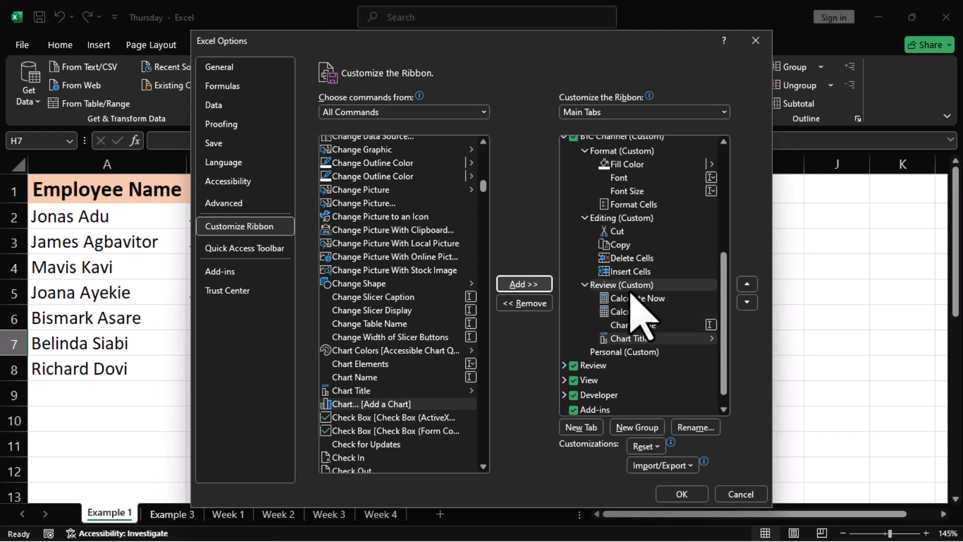
pyautogui.click(636, 353)
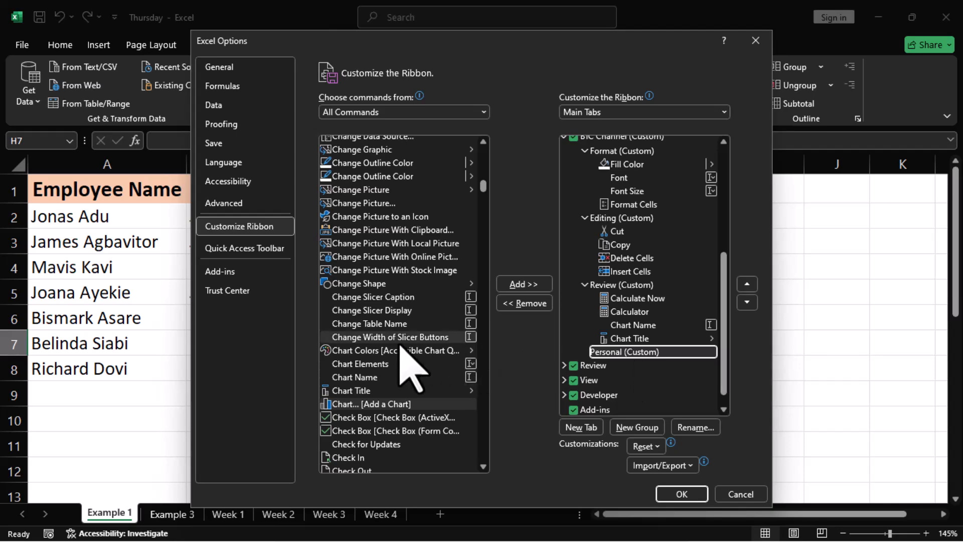
pyautogui.scroll(-5, 409, 361)
pyautogui.scroll(-1, 398, 342)
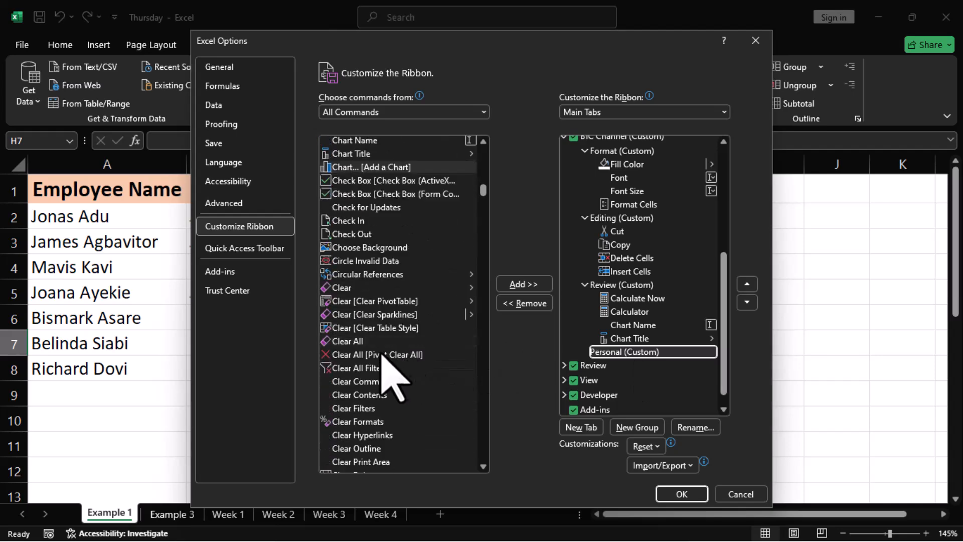
pyautogui.click(350, 290)
pyautogui.click(522, 284)
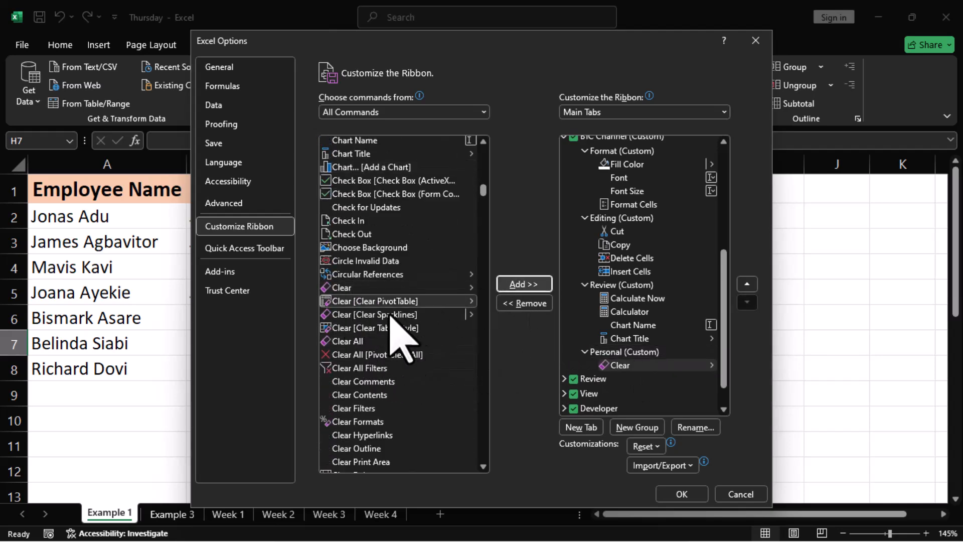
pyautogui.click(372, 248)
pyautogui.click(512, 285)
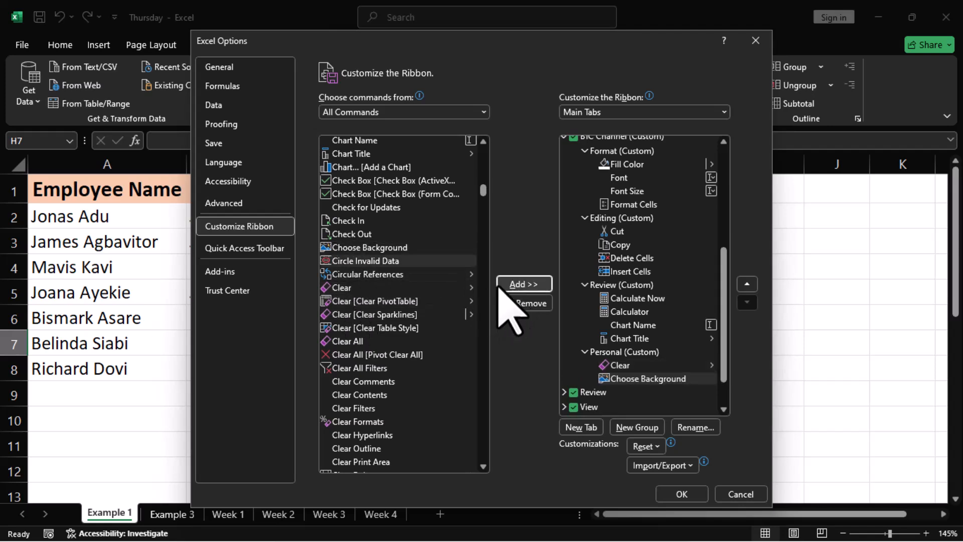
# Step: Add the Clear All Filters and Compatibility Checker commands below Choose Background in the custom Personal group
pyautogui.scroll(-2, 366, 397)
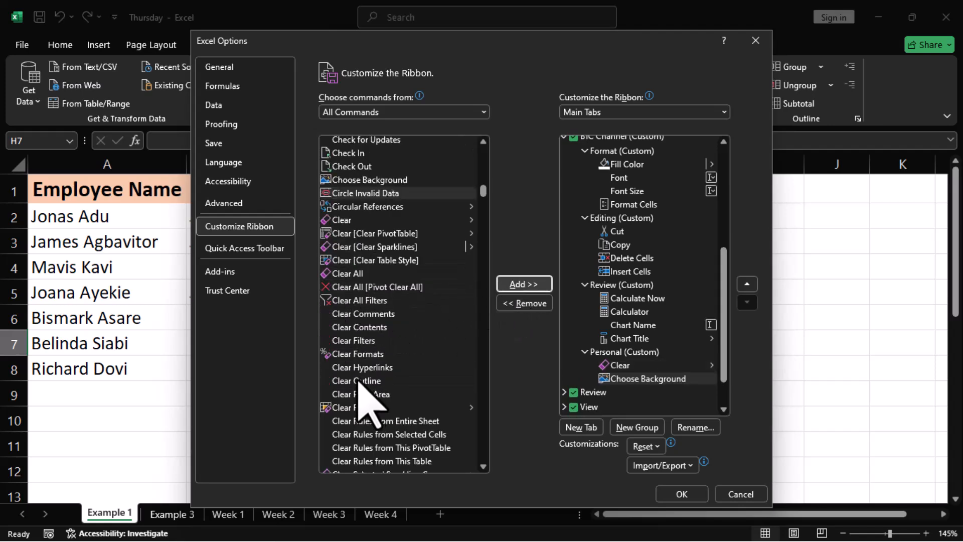
pyautogui.click(385, 300)
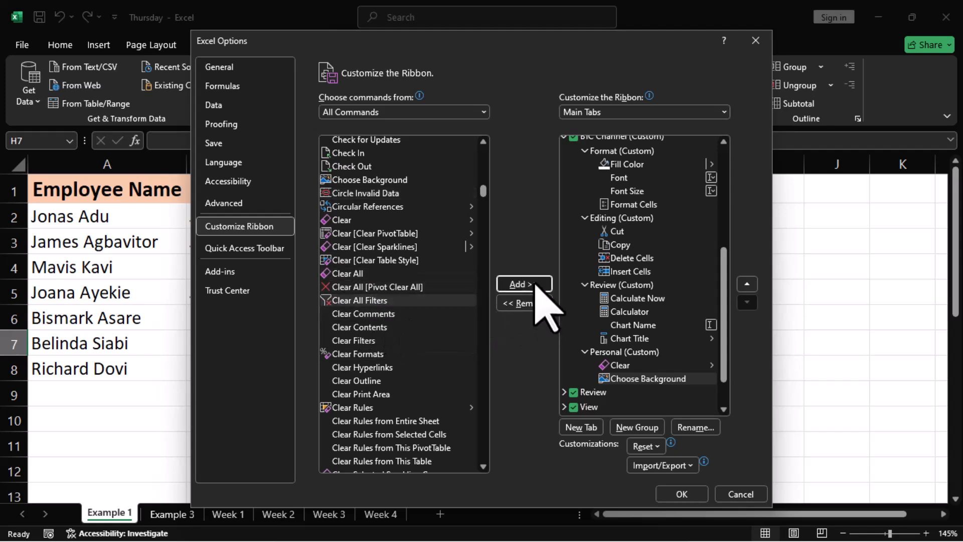
pyautogui.click(522, 283)
pyautogui.scroll(-4, 384, 399)
pyautogui.scroll(-10, 384, 392)
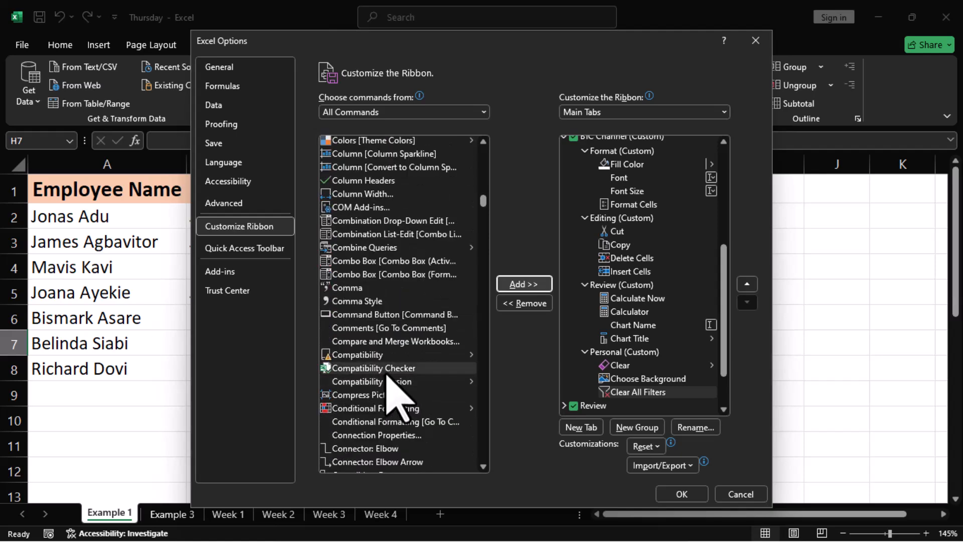
pyautogui.click(387, 371)
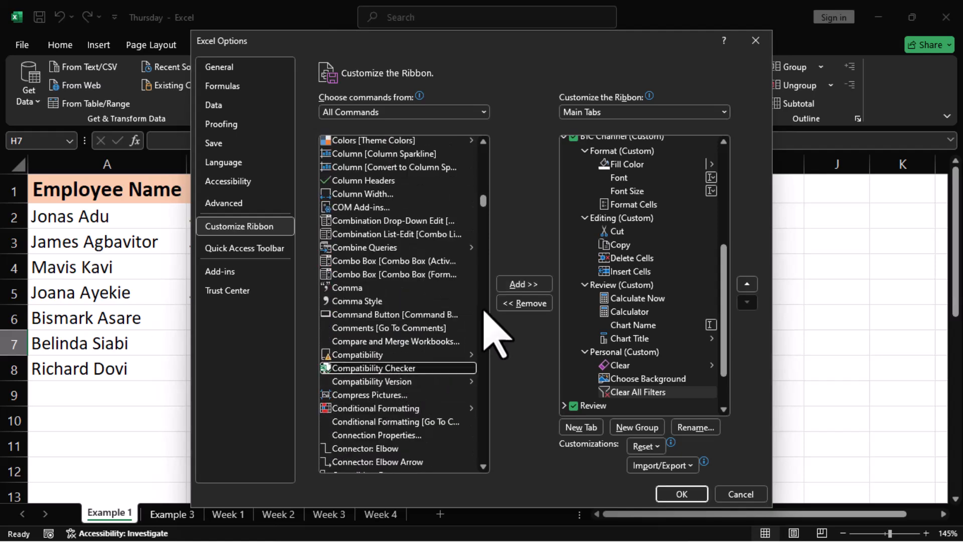
pyautogui.click(509, 284)
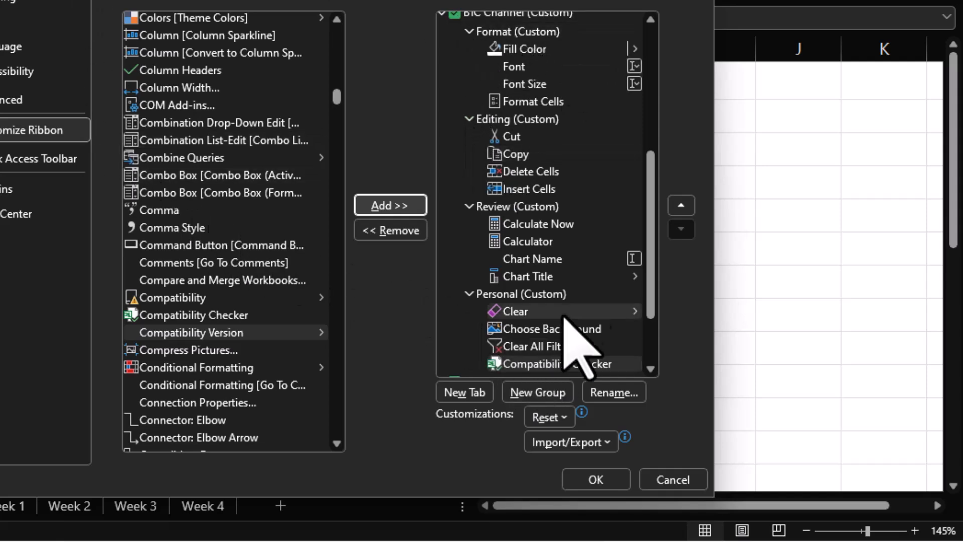
# Step: Apply the ribbon customizations and display the commands of the custom BTC Channel tab above the worksheet
pyautogui.click(596, 481)
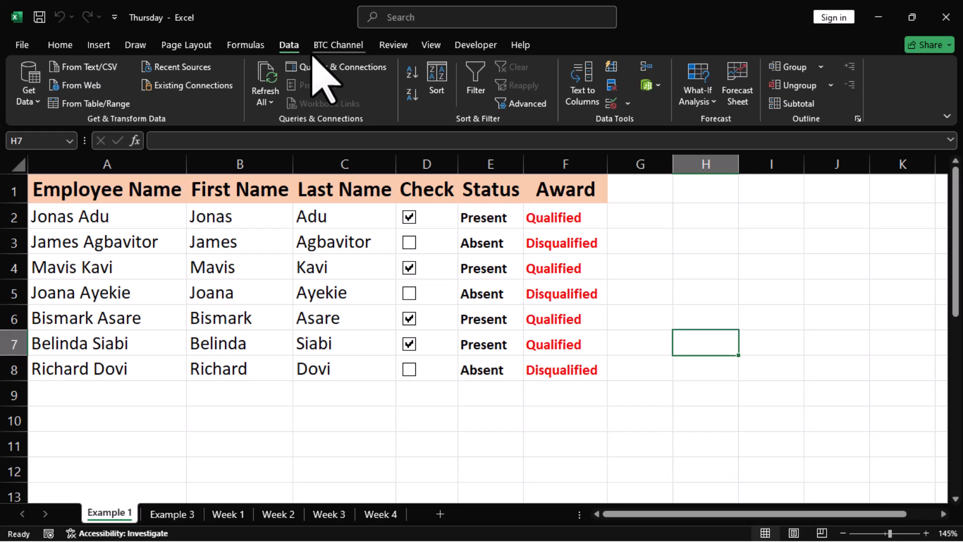
pyautogui.click(338, 46)
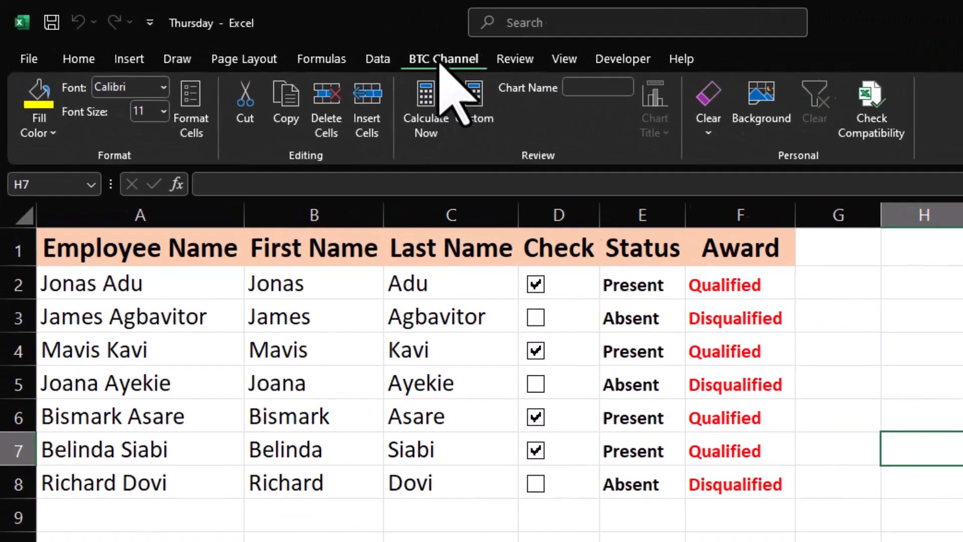